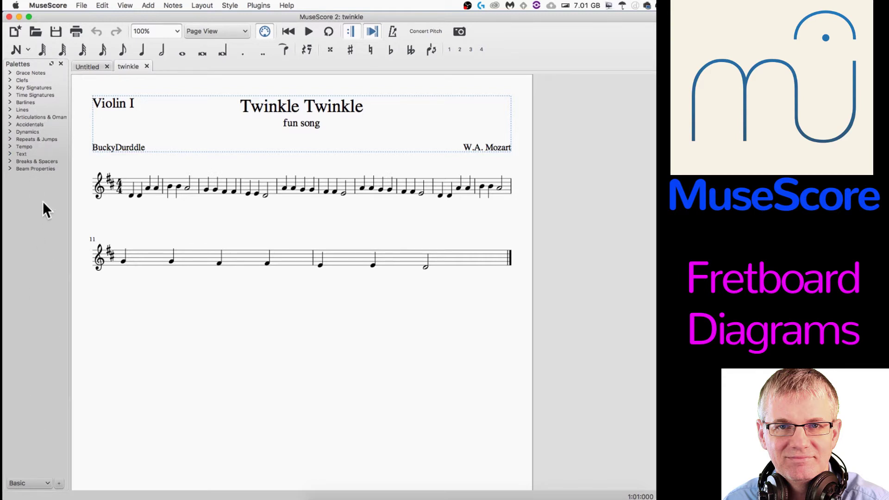
Step: Switch the palette workspace from Basic to Advanced
{"action": "left_click", "coordinate": [42, 484]}
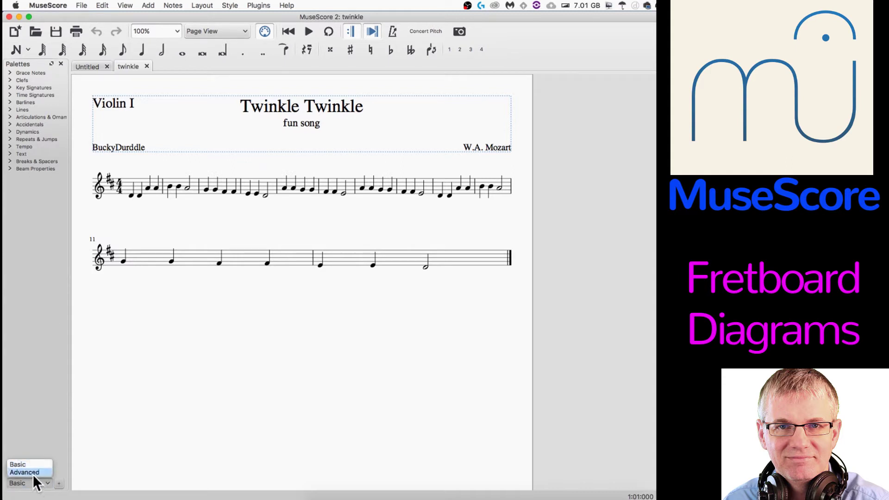
{"action": "left_click", "coordinate": [49, 389]}
{"action": "left_click", "coordinate": [43, 485]}
{"action": "left_click", "coordinate": [24, 472]}
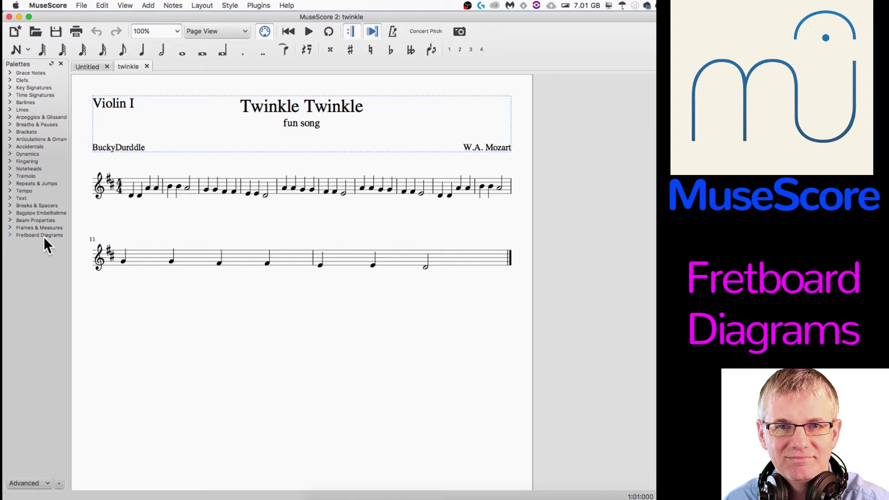
Step: Expand the Fretboard Diagrams palette, browse its chord diagrams, and close the Untitled score
{"action": "left_click", "coordinate": [20, 236]}
{"action": "scroll", "coordinate": [37, 276], "scroll_direction": "down", "scroll_amount": 3}
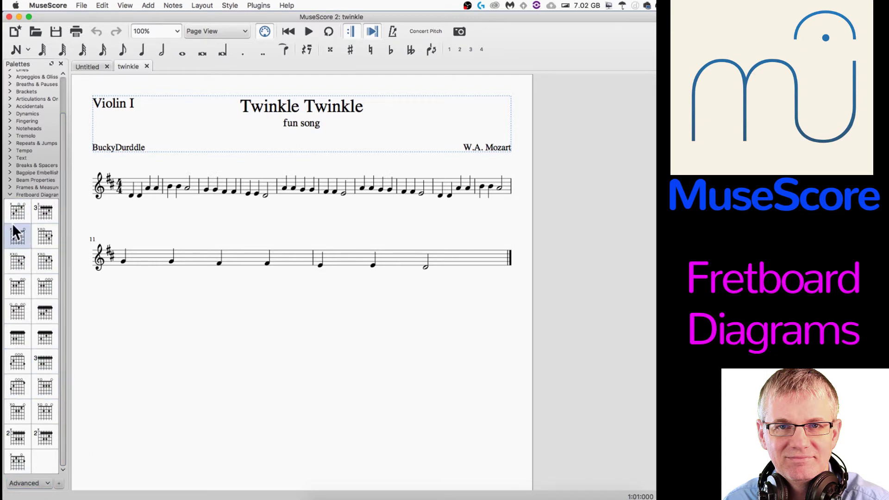
{"action": "right_click", "coordinate": [16, 211]}
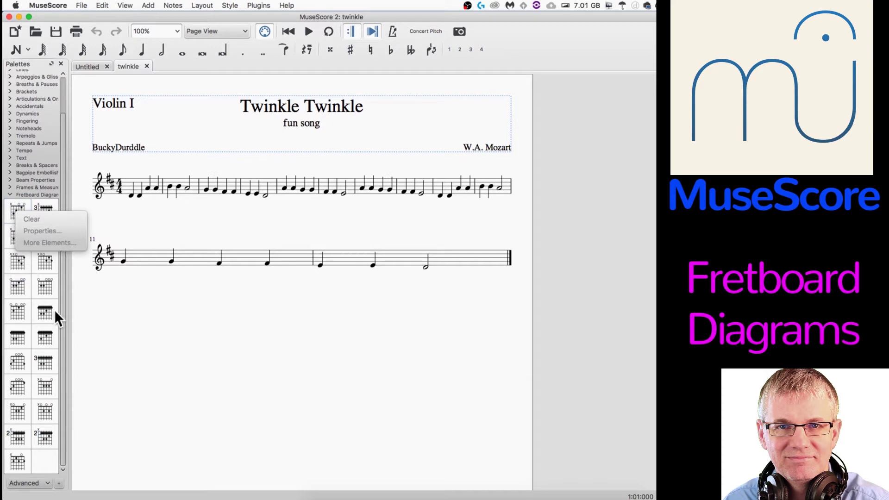
{"action": "left_click", "coordinate": [76, 320]}
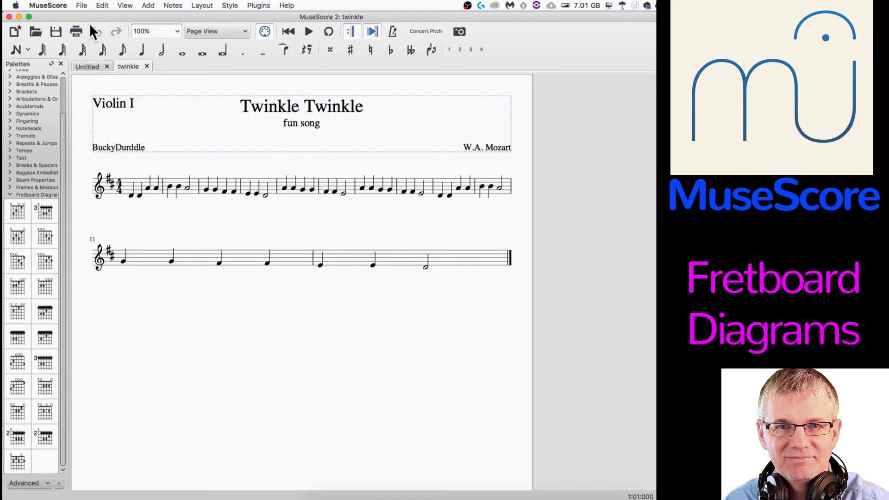
{"action": "left_click", "coordinate": [107, 66]}
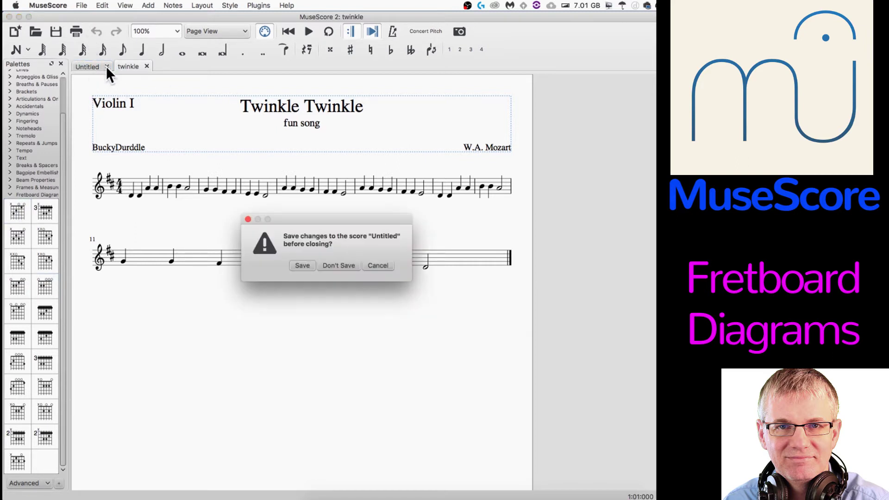
Step: Discard the Untitled score without saving and zoom the twinkle score to 400%
{"action": "left_click", "coordinate": [338, 265]}
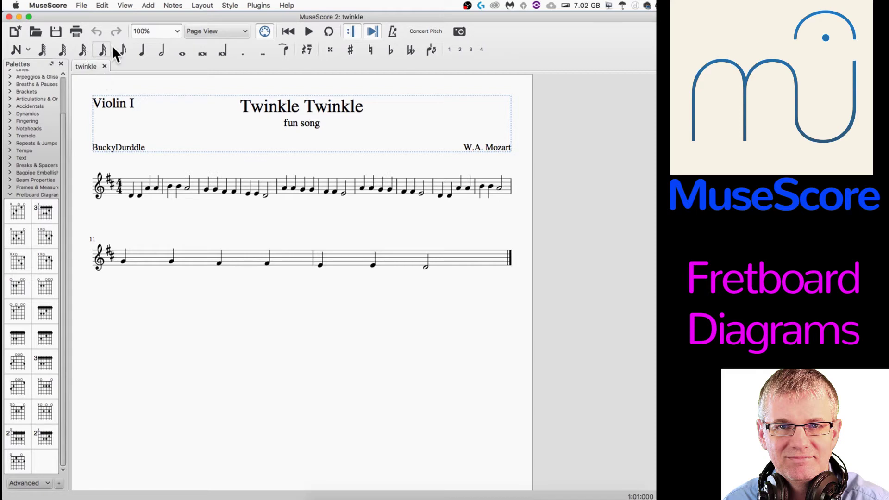
{"action": "left_click", "coordinate": [177, 32]}
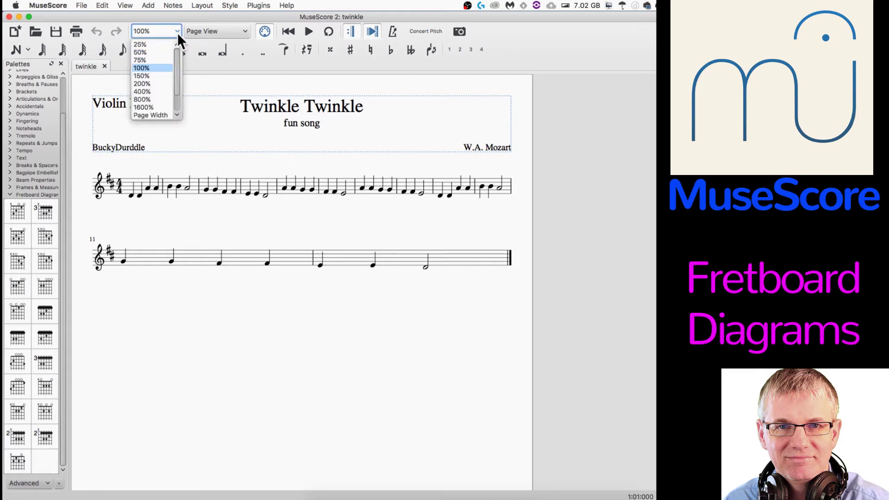
{"action": "left_click", "coordinate": [155, 91]}
{"action": "scroll", "coordinate": [221, 243], "scroll_direction": "down", "scroll_amount": 5}
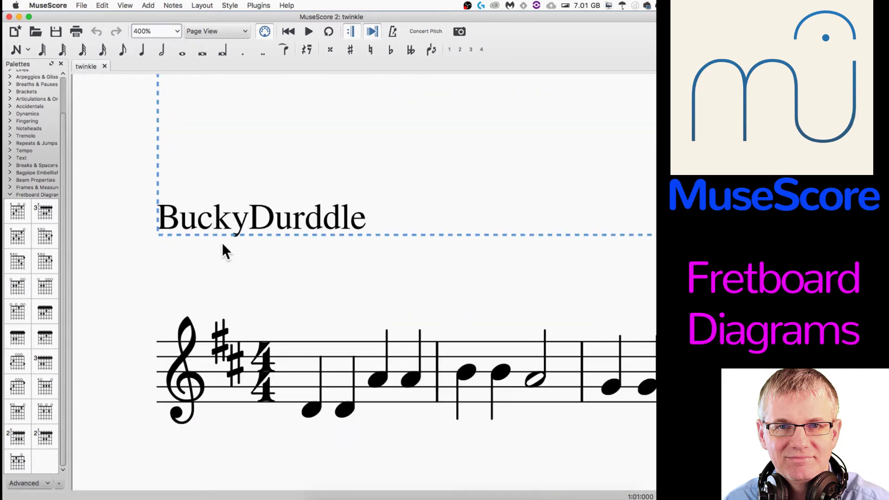
{"action": "scroll", "coordinate": [222, 243], "scroll_direction": "down", "scroll_amount": 3}
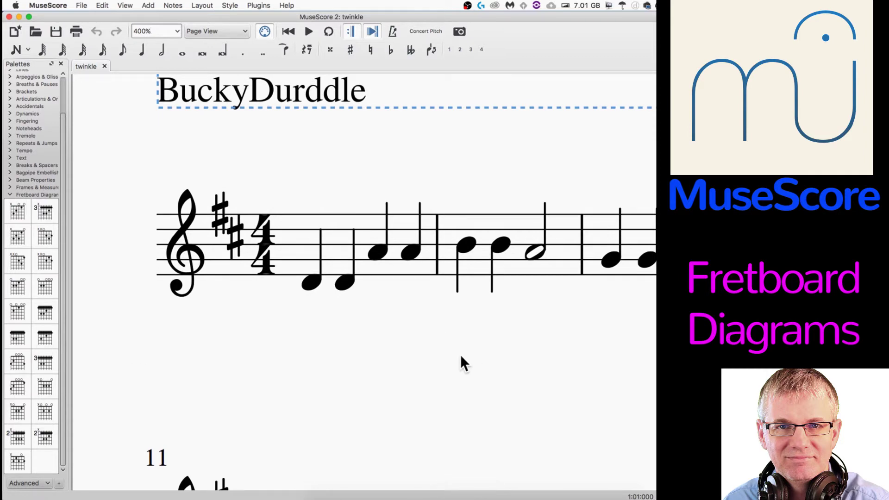
Step: Drag the first fretboard diagram from the palette onto measure 1's first note
{"action": "left_click_drag", "start_coordinate": [383, 351], "coordinate": [237, 321]}
{"action": "left_click", "coordinate": [153, 248]}
{"action": "left_click", "coordinate": [184, 296]}
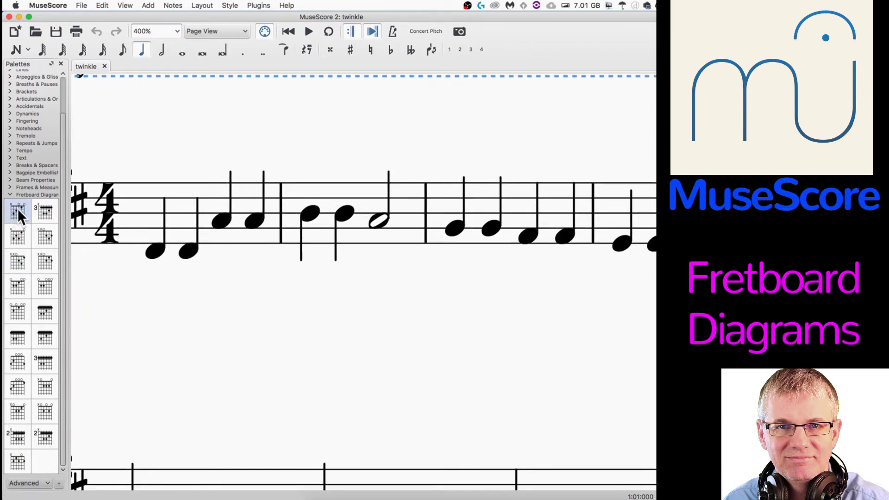
{"action": "left_click_drag", "start_coordinate": [18, 210], "coordinate": [140, 322]}
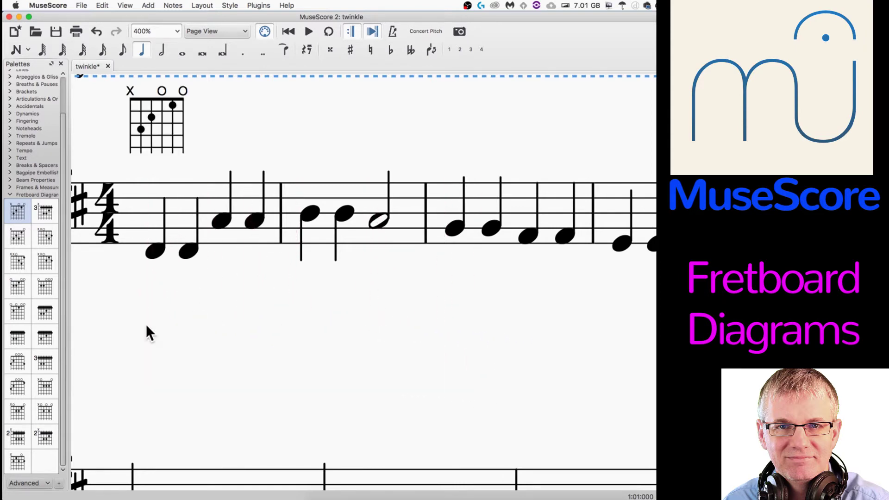
{"action": "scroll", "coordinate": [212, 249], "scroll_direction": "up", "scroll_amount": 2}
{"action": "left_click", "coordinate": [227, 262]}
{"action": "left_click", "coordinate": [210, 209]}
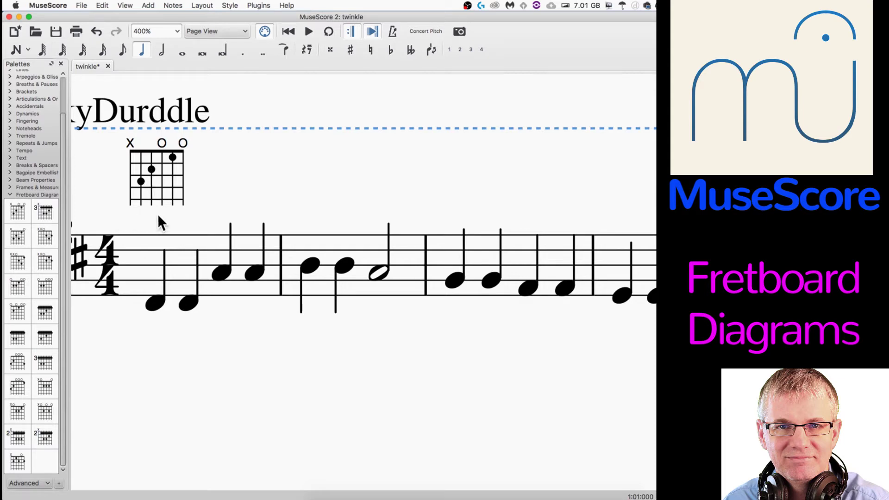
Step: Show the Inspector for the fretboard diagram selected in measure 1
{"action": "left_click", "coordinate": [149, 170]}
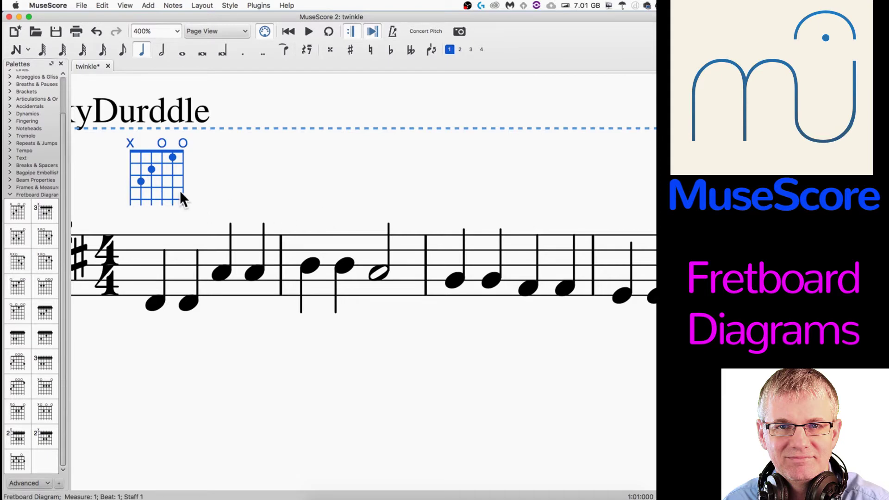
{"action": "left_click", "coordinate": [133, 6]}
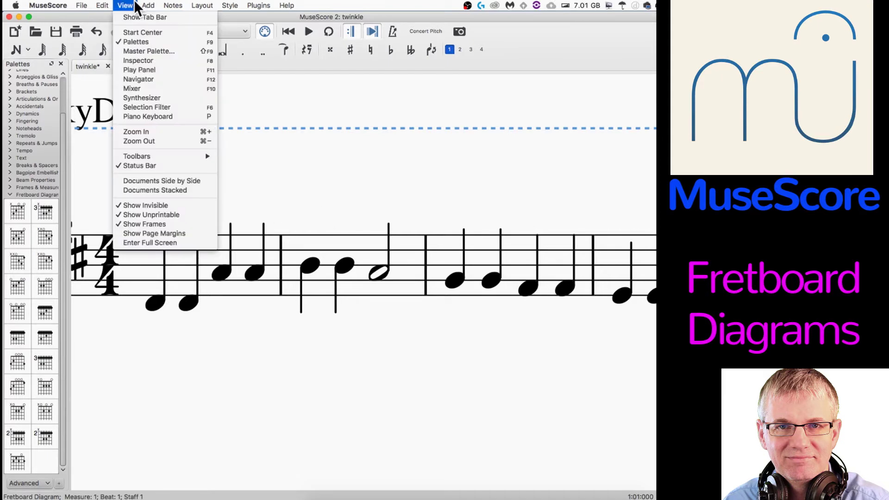
{"action": "left_click", "coordinate": [174, 61]}
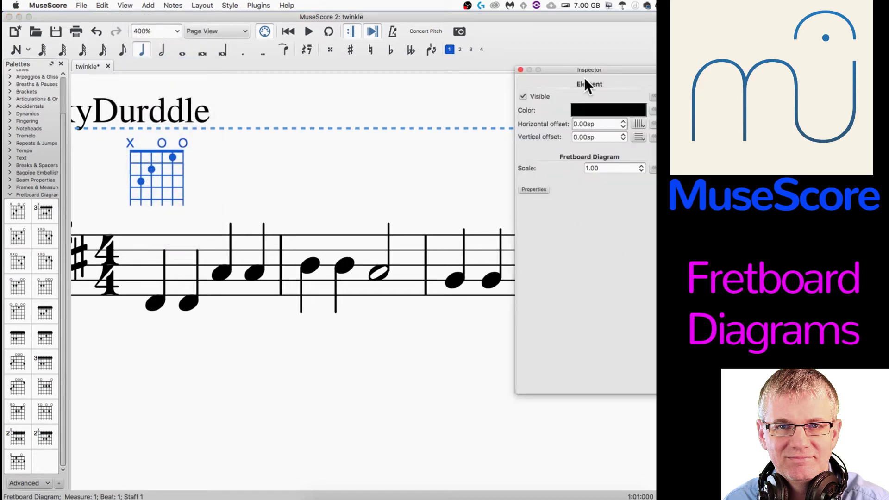
{"action": "left_click_drag", "start_coordinate": [595, 67], "coordinate": [568, 67]}
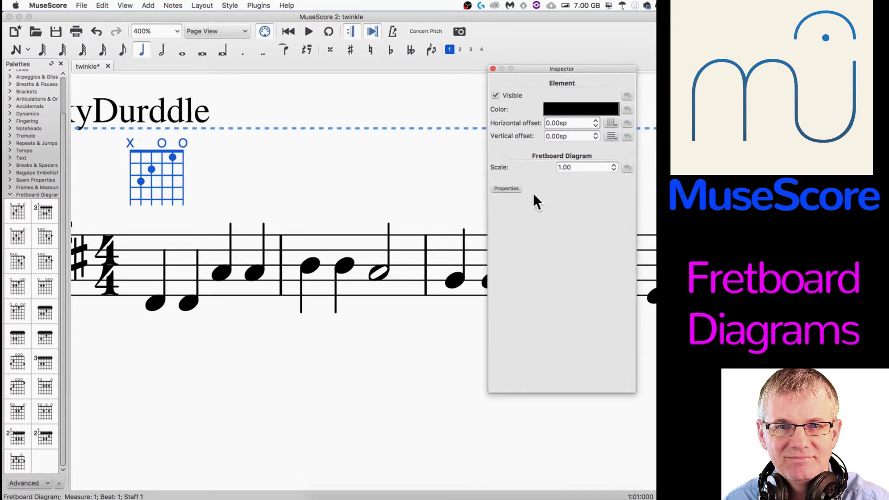
Step: Try changing the diagram's vertical offset, then reset it to 0.00sp
{"action": "left_click", "coordinate": [188, 306]}
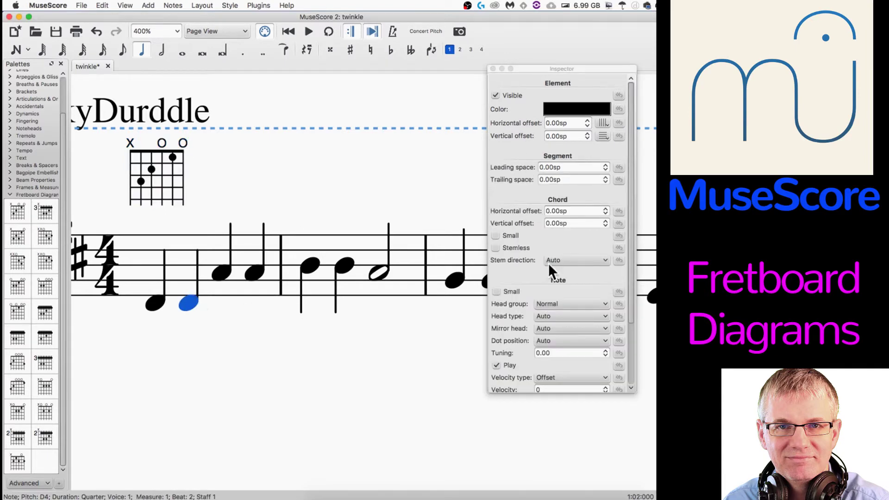
{"action": "left_click", "coordinate": [254, 275]}
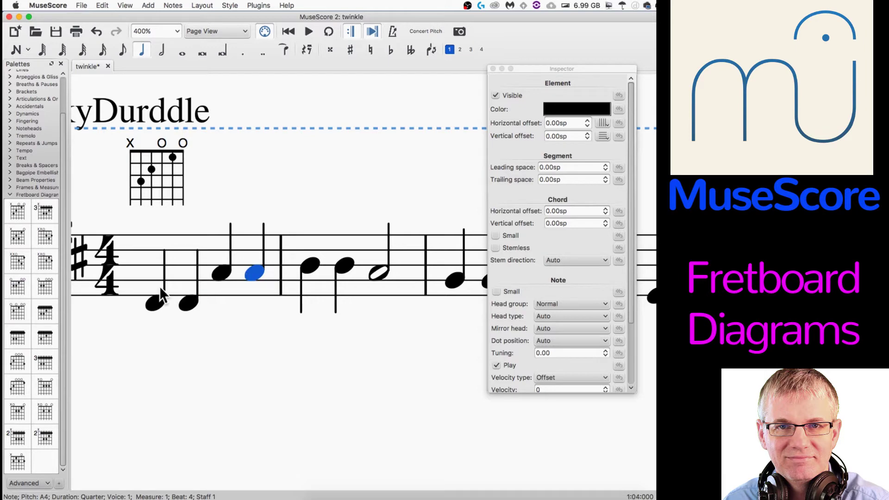
{"action": "left_click", "coordinate": [113, 277]}
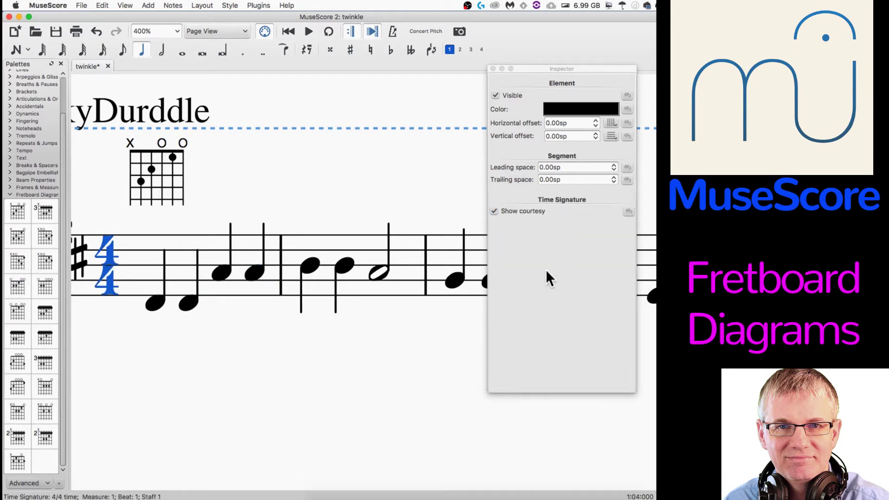
{"action": "left_click", "coordinate": [173, 157]}
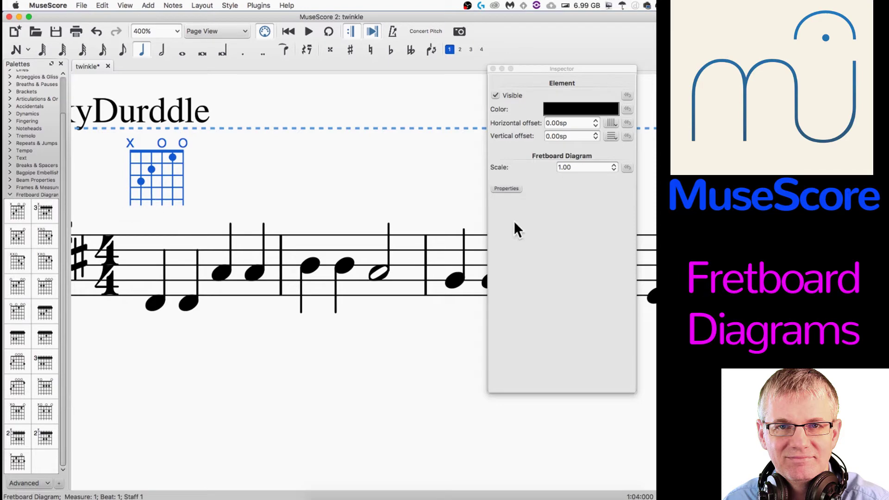
{"action": "left_click", "coordinate": [599, 135]}
{"action": "left_click_drag", "start_coordinate": [598, 133], "coordinate": [599, 133]}
{"action": "left_click", "coordinate": [628, 136]}
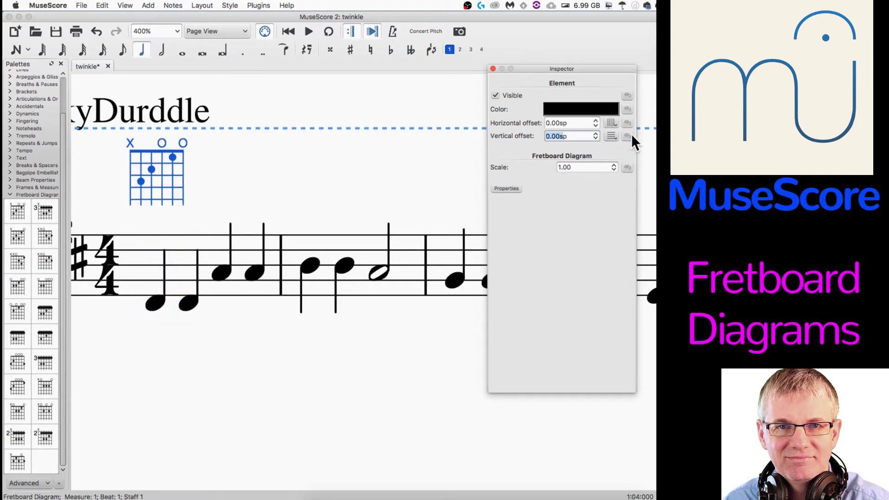
{"action": "left_click", "coordinate": [605, 167]}
{"action": "left_click_drag", "start_coordinate": [613, 166], "coordinate": [613, 167]}
{"action": "left_click", "coordinate": [614, 165]}
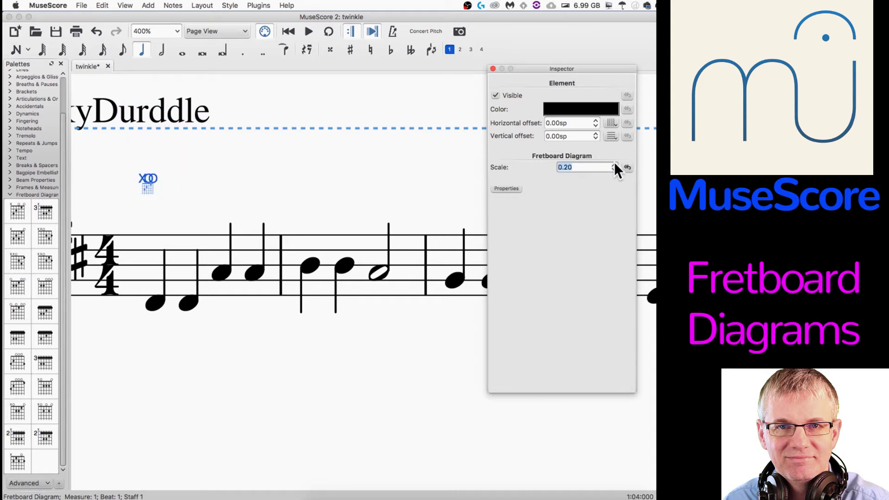
{"action": "left_click", "coordinate": [614, 165]}
{"action": "left_click", "coordinate": [615, 164]}
{"action": "left_click", "coordinate": [615, 165]}
{"action": "left_click", "coordinate": [614, 166]}
{"action": "left_click", "coordinate": [614, 165]}
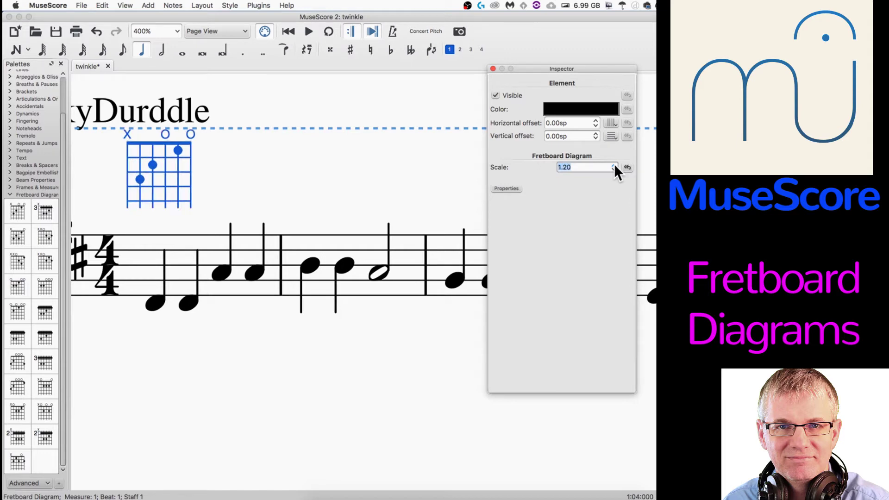
{"action": "left_click", "coordinate": [614, 165]}
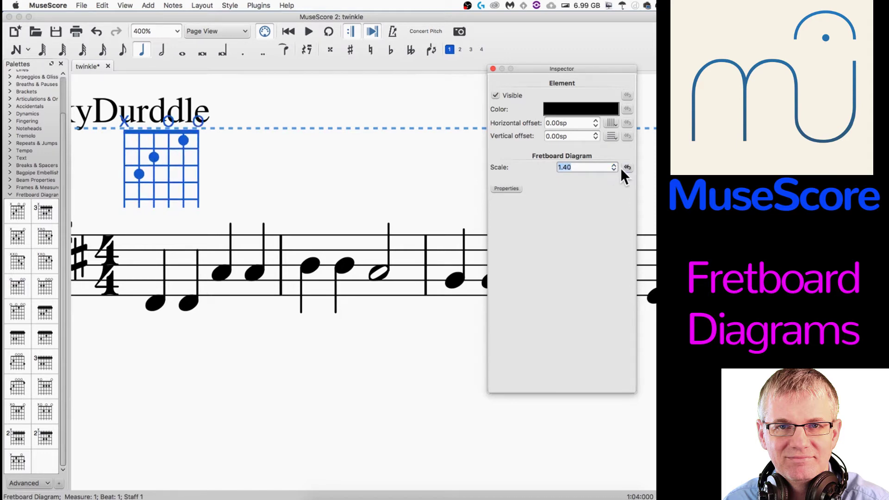
{"action": "left_click", "coordinate": [625, 167]}
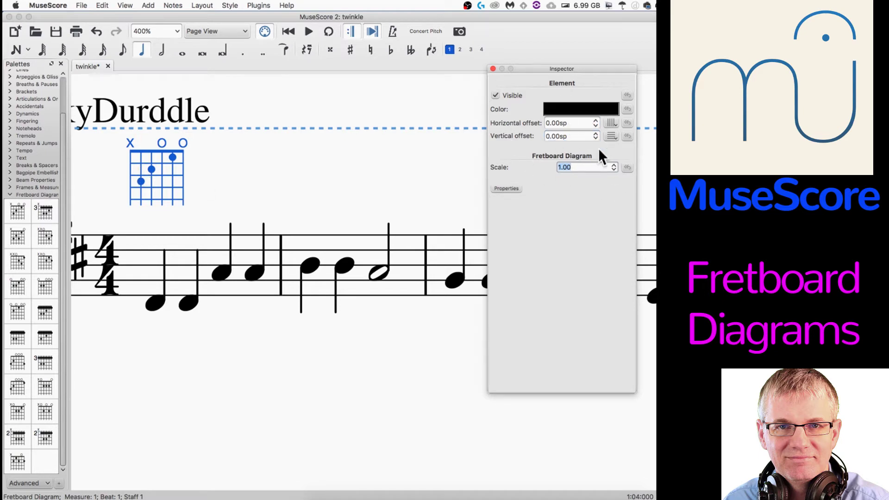
{"action": "left_click", "coordinate": [514, 188]}
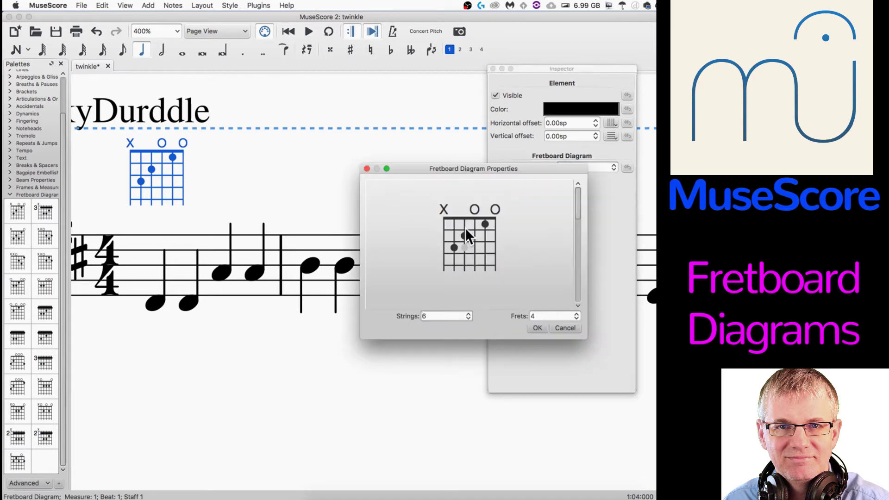
Step: Reduce the diagram's strings to 3, then restore 6 strings and raise frets to 5
{"action": "left_click_drag", "start_coordinate": [526, 167], "coordinate": [373, 98]}
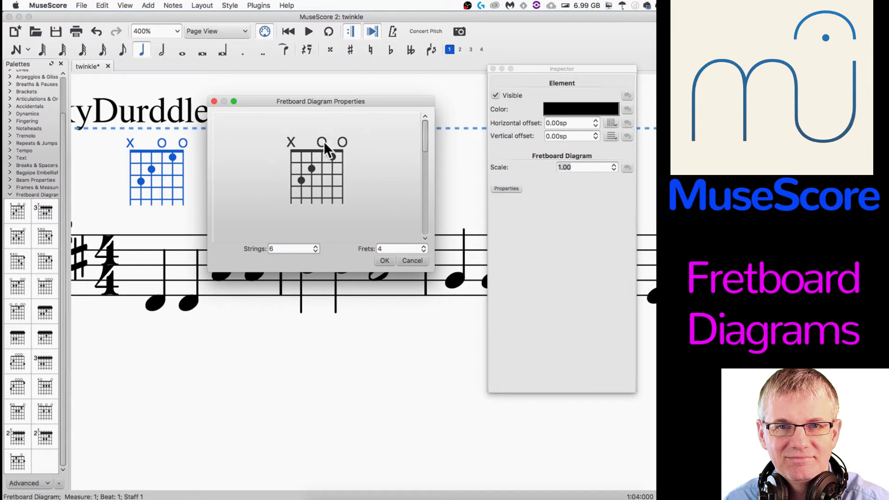
{"action": "left_click", "coordinate": [316, 246]}
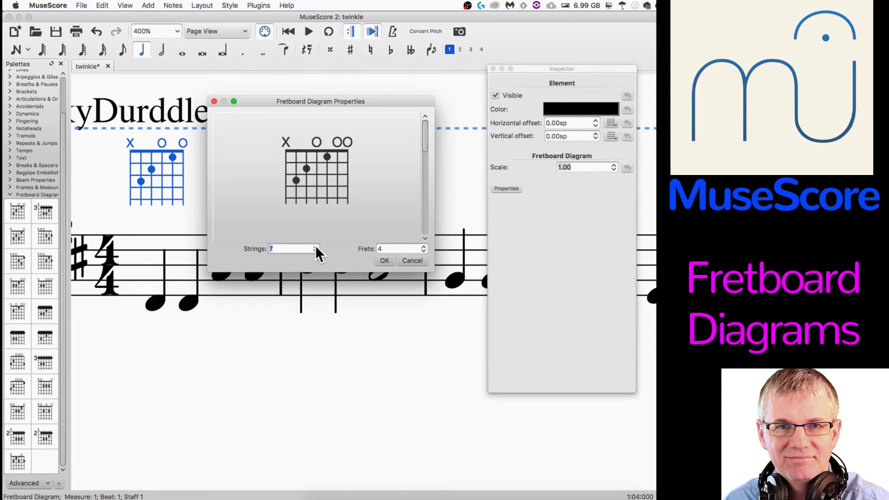
{"action": "left_click", "coordinate": [313, 252]}
{"action": "left_click", "coordinate": [314, 251]}
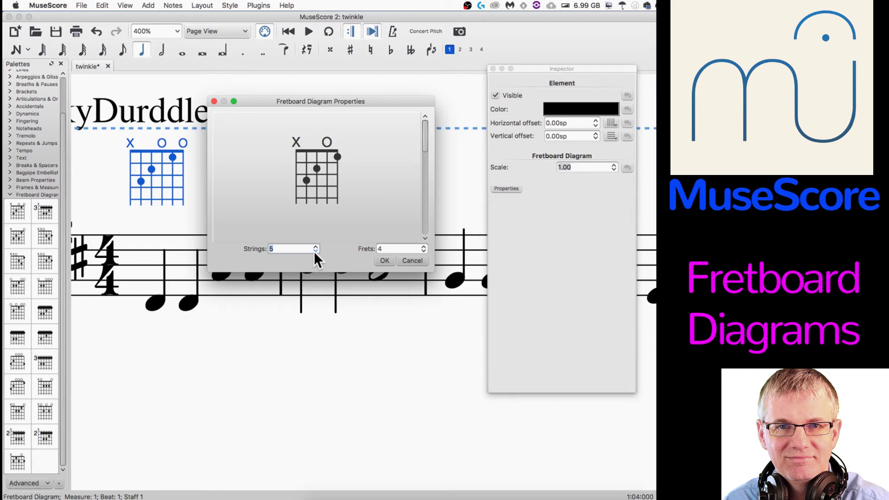
{"action": "left_click", "coordinate": [314, 251]}
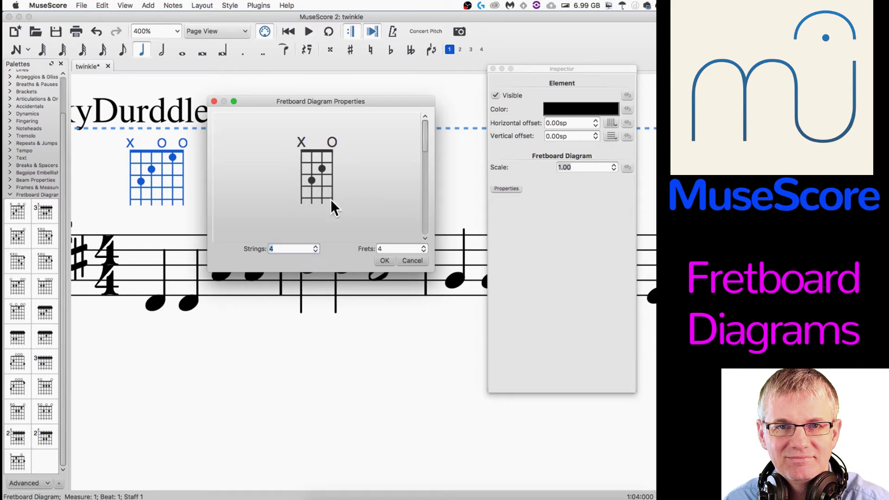
{"action": "left_click", "coordinate": [316, 251]}
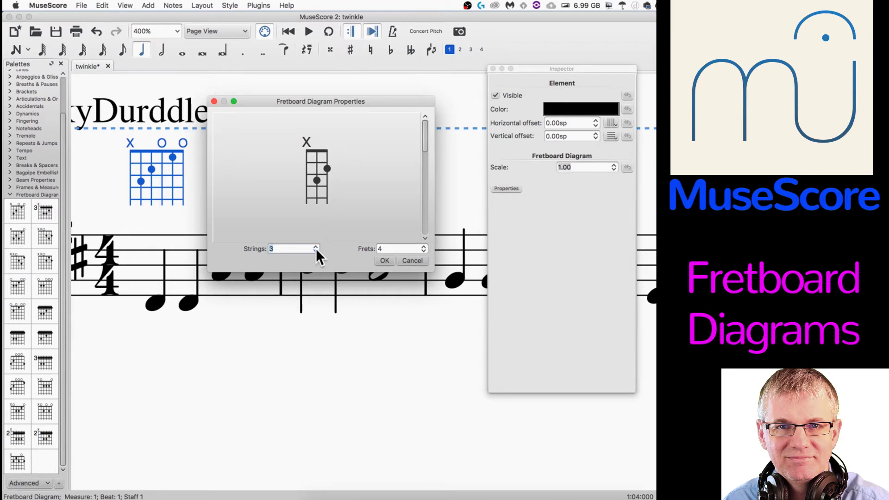
{"action": "left_click", "coordinate": [316, 250]}
{"action": "left_click", "coordinate": [316, 247]}
{"action": "left_click", "coordinate": [316, 247]}
{"action": "left_click", "coordinate": [316, 246]}
{"action": "left_click", "coordinate": [316, 247]}
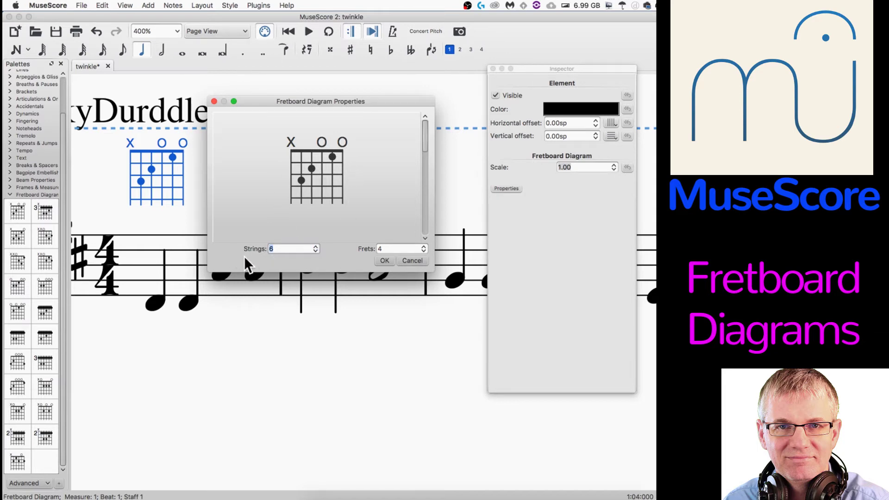
{"action": "left_click", "coordinate": [425, 250]}
Step: Raise the diagram's frets to 7, then lower them back to 4
{"action": "left_click", "coordinate": [423, 246]}
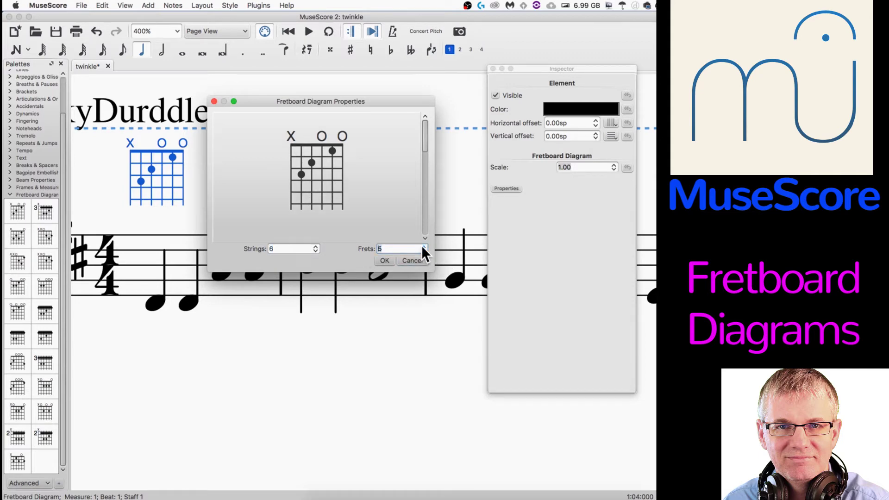
{"action": "left_click", "coordinate": [422, 247]}
{"action": "left_click", "coordinate": [423, 247]}
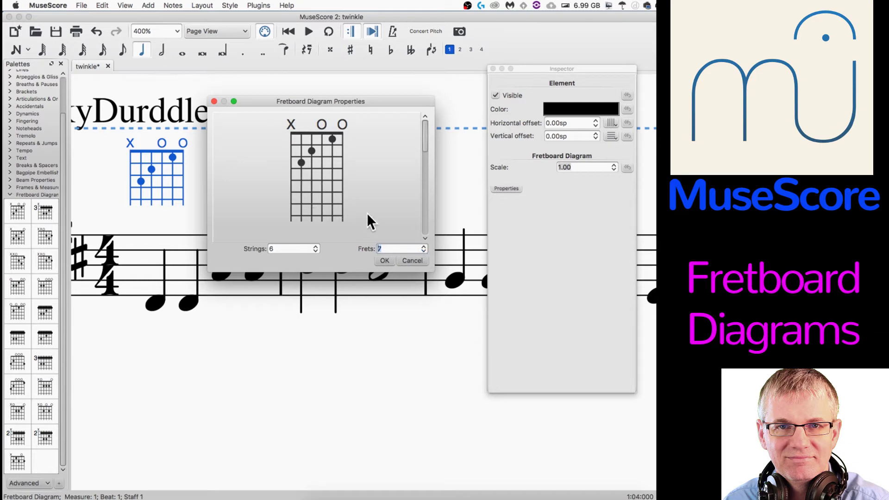
{"action": "left_click", "coordinate": [423, 251]}
{"action": "left_click", "coordinate": [423, 251]}
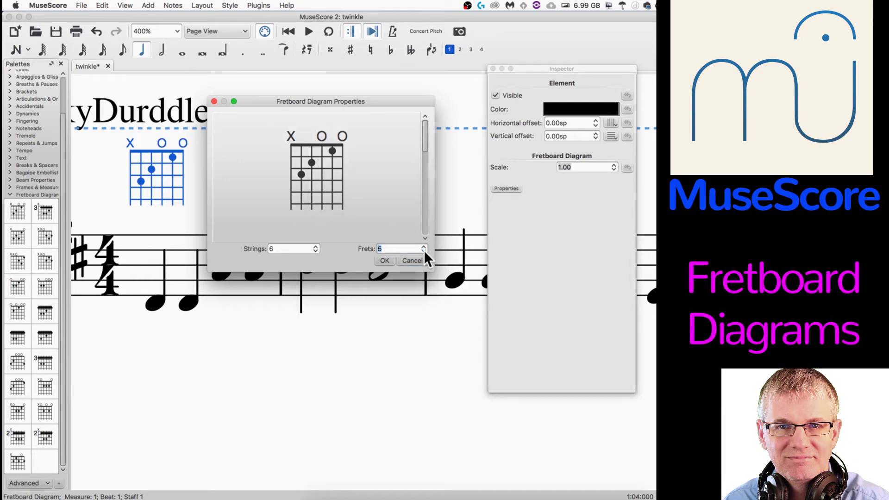
{"action": "left_click", "coordinate": [424, 250]}
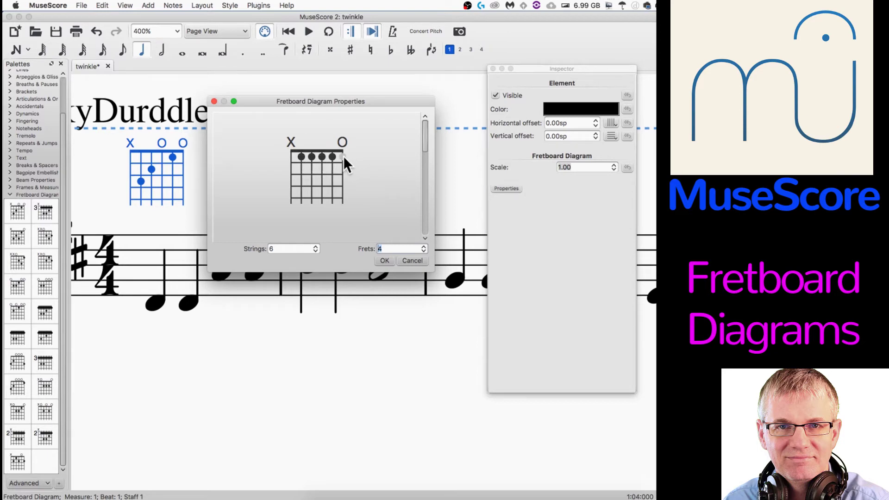
Step: Rework the diagram's grid, clearing the old dots and X and marking the top string open
{"action": "left_click", "coordinate": [289, 158]}
{"action": "left_click", "coordinate": [317, 182]}
{"action": "left_click", "coordinate": [303, 194]}
{"action": "left_click", "coordinate": [340, 193]}
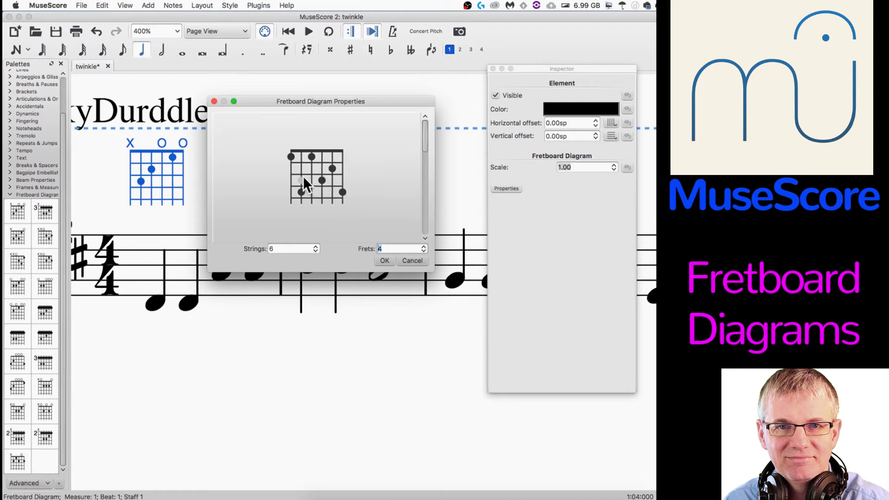
{"action": "left_click", "coordinate": [342, 158]}
{"action": "left_click", "coordinate": [286, 187]}
{"action": "left_click", "coordinate": [342, 157]}
{"action": "left_click", "coordinate": [301, 192]}
{"action": "left_click", "coordinate": [292, 192]}
{"action": "left_click", "coordinate": [301, 145]}
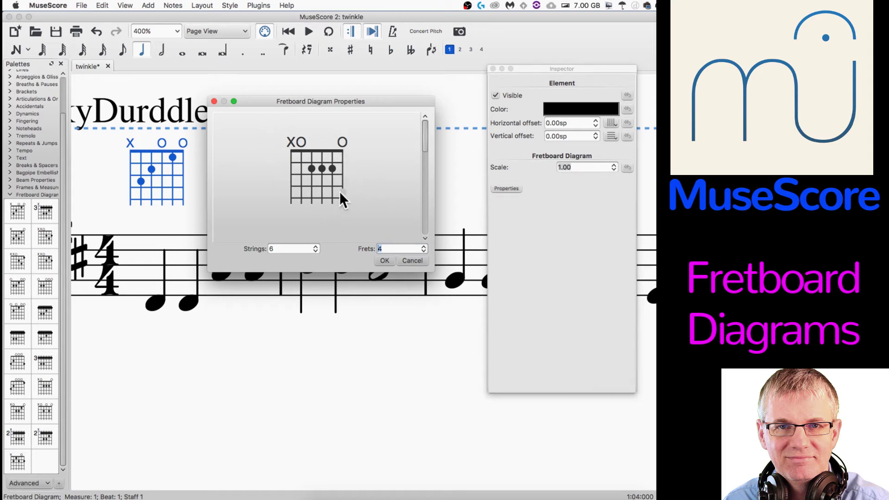
Step: Try 5 frets then return to 4, and adjust the starting-fret bar
{"action": "left_click", "coordinate": [423, 247]}
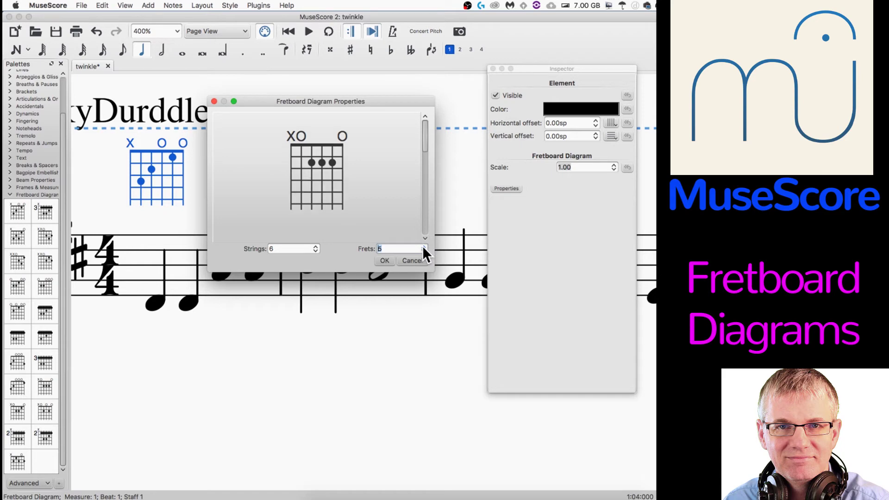
{"action": "left_click", "coordinate": [424, 251]}
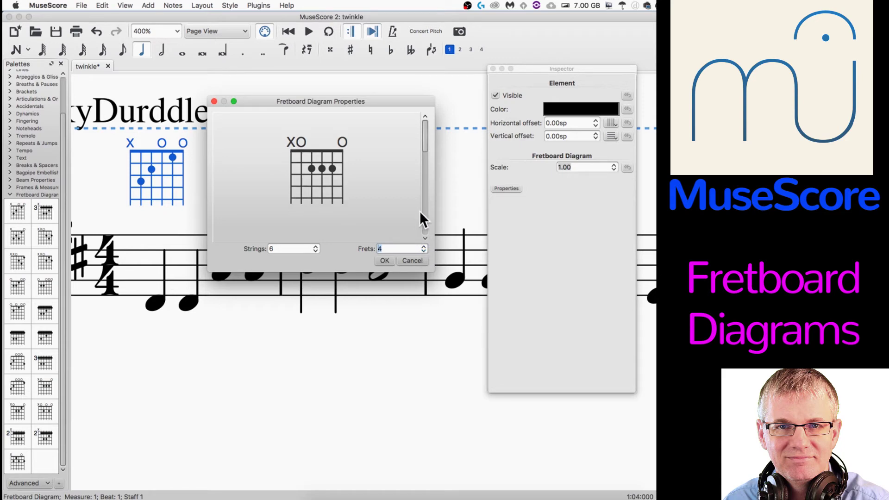
{"action": "mouse_move", "coordinate": [423, 143]}
{"action": "left_mouse_down"}
{"action": "mouse_move", "coordinate": [424, 156]}
{"action": "mouse_move", "coordinate": [427, 144]}
{"action": "left_mouse_up"}
{"action": "left_click_drag", "start_coordinate": [425, 128], "coordinate": [425, 129]}
{"action": "left_click_drag", "start_coordinate": [425, 130], "coordinate": [425, 127]}
{"action": "left_click_drag", "start_coordinate": [425, 129], "coordinate": [425, 130]}
{"action": "left_click_drag", "start_coordinate": [426, 132], "coordinate": [450, 85]}
Step: Apply the edited diagram to the score and reset its horizontal and vertical offsets to zero
{"action": "left_click", "coordinate": [384, 260]}
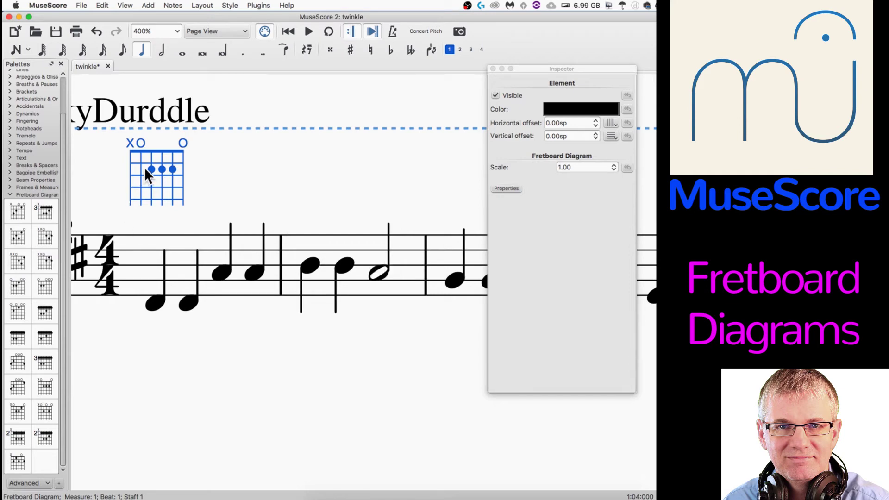
{"action": "left_click_drag", "start_coordinate": [149, 170], "coordinate": [168, 185]}
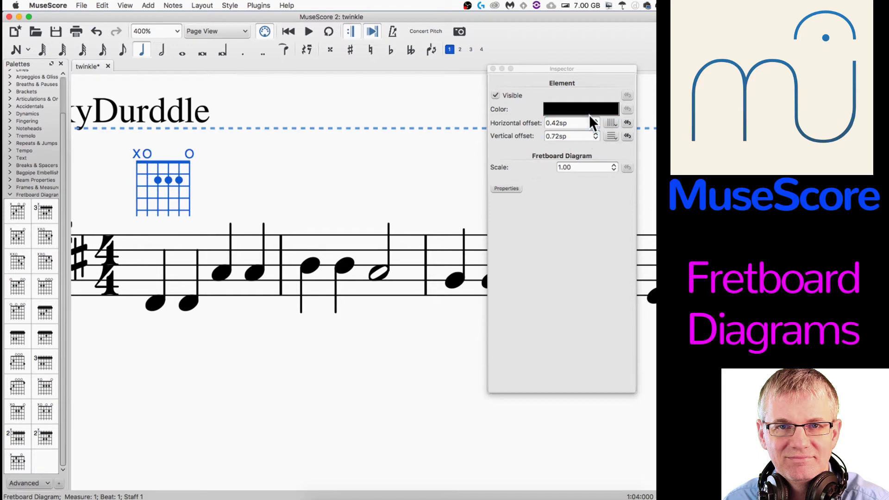
{"action": "left_click", "coordinate": [628, 123]}
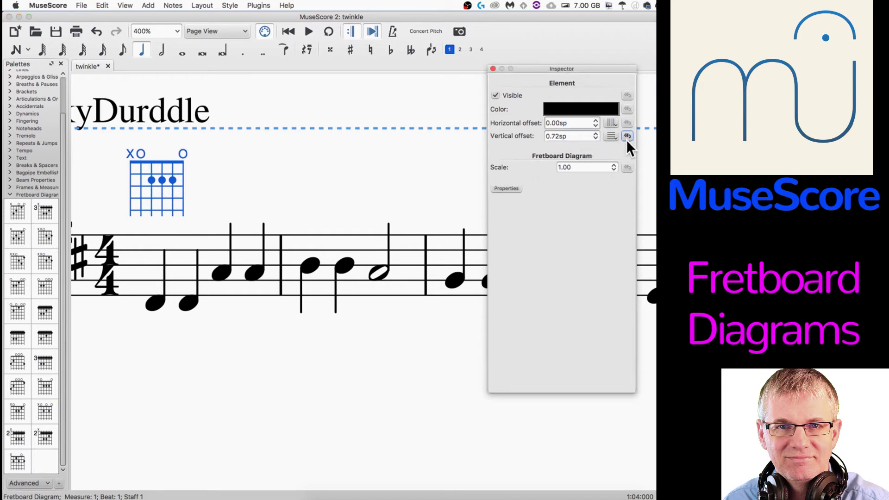
{"action": "left_click", "coordinate": [627, 137]}
Step: Drag the diagram around again, then return both offsets to their defaults
{"action": "left_click_drag", "start_coordinate": [166, 179], "coordinate": [150, 194]}
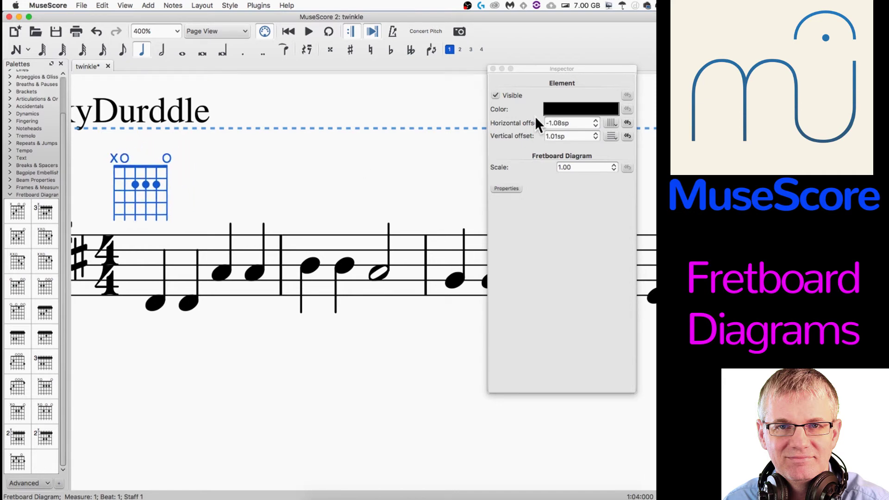
{"action": "left_click", "coordinate": [562, 125]}
{"action": "left_click_drag", "start_coordinate": [120, 187], "coordinate": [157, 168]}
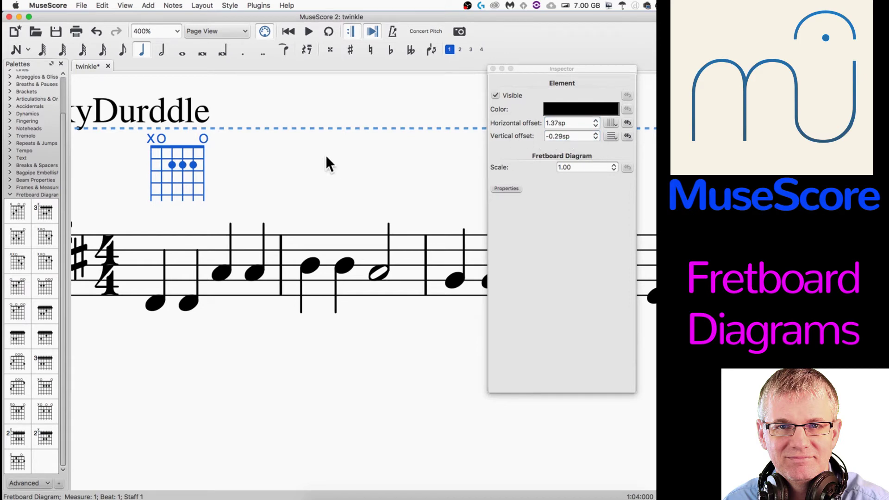
{"action": "mouse_move", "coordinate": [182, 163]}
{"action": "left_mouse_down"}
{"action": "mouse_move", "coordinate": [164, 166]}
{"action": "mouse_move", "coordinate": [173, 169]}
{"action": "left_mouse_up"}
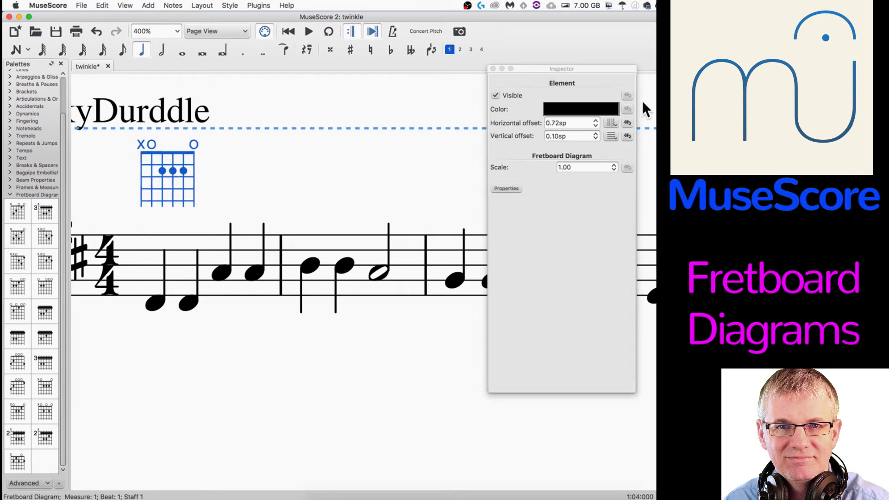
{"action": "left_click", "coordinate": [627, 122]}
{"action": "left_click", "coordinate": [627, 135]}
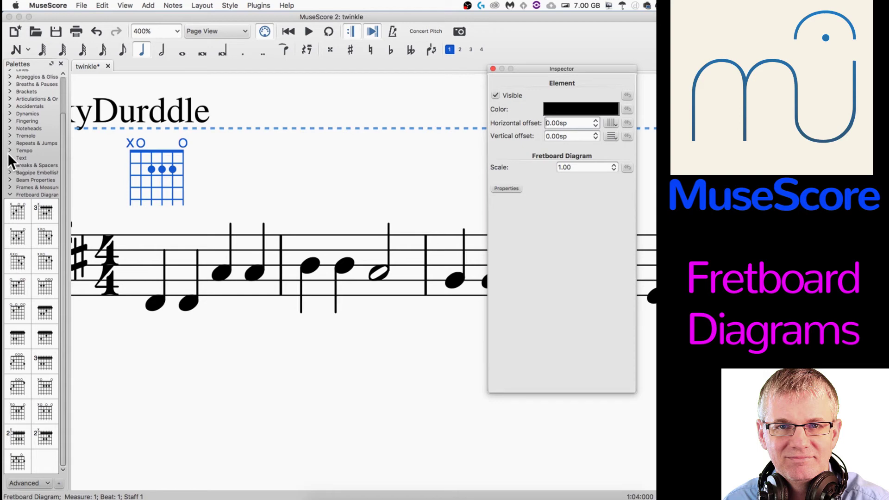
Step: Drag Staff Text from the Text palette onto the first note of measure 1
{"action": "left_click", "coordinate": [23, 158]}
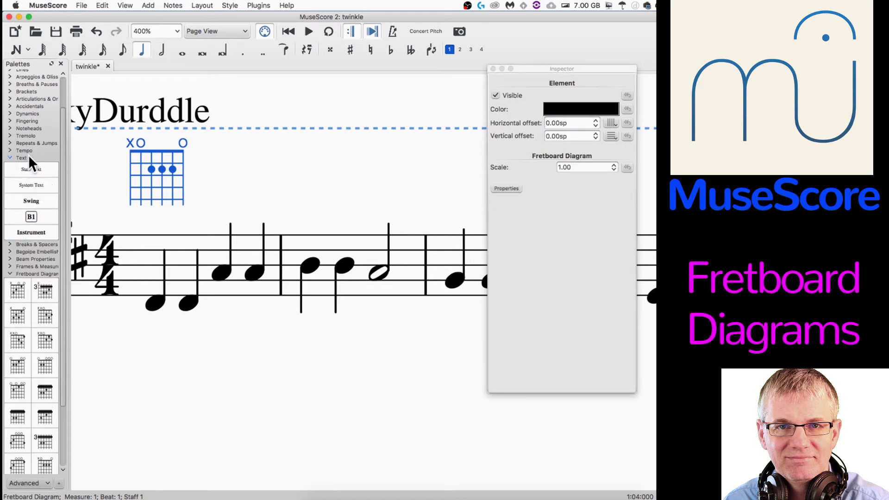
{"action": "left_click", "coordinate": [9, 155]}
{"action": "left_click", "coordinate": [9, 156]}
{"action": "left_click", "coordinate": [9, 155]}
{"action": "left_click", "coordinate": [10, 158]}
{"action": "left_click_drag", "start_coordinate": [30, 170], "coordinate": [158, 300]}
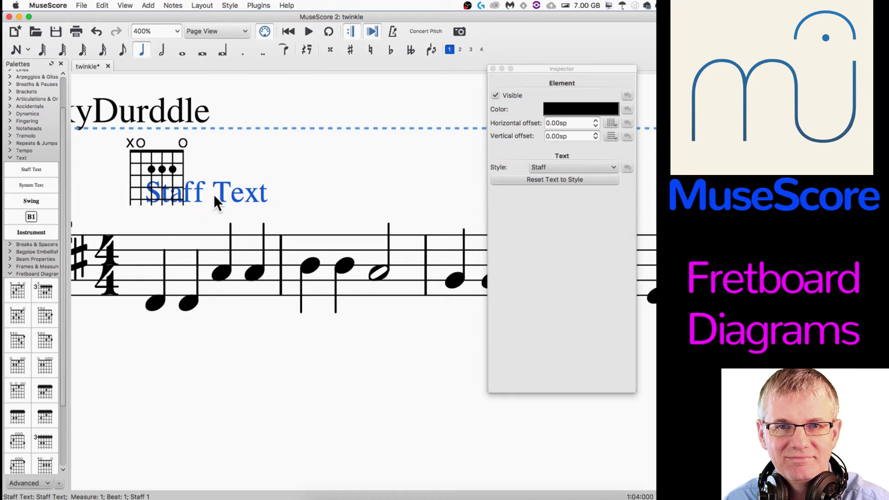
Step: Replace the placeholder staff text with the label 'A-Major'
{"action": "double_click", "coordinate": [184, 191]}
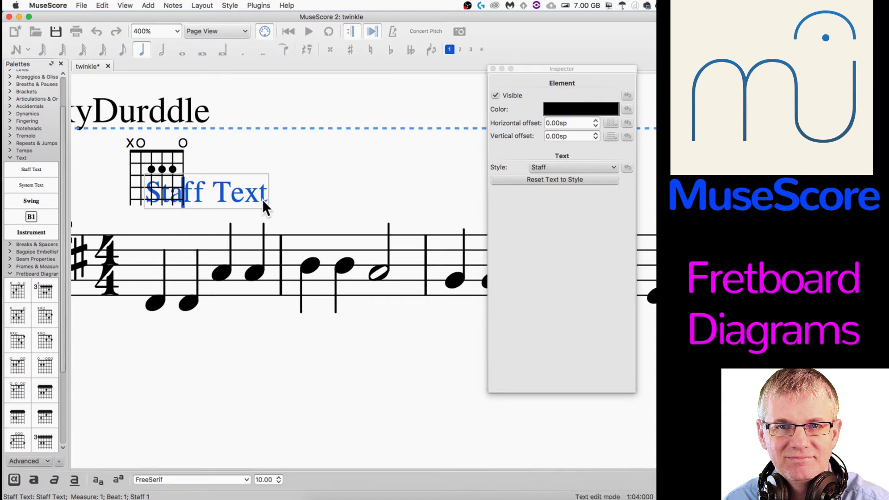
{"action": "key", "text": "Right"}
{"action": "key", "text": "Right"}
{"action": "key", "text": "Right"}
{"action": "key", "text": "Right"}
{"action": "key", "text": "Right"}
{"action": "key", "text": "Right"}
{"action": "key", "text": "Right"}
{"action": "key", "text": "BackSpace"}
{"action": "key", "text": "BackSpace"}
{"action": "key", "text": "BackSpace"}
{"action": "key", "text": "BackSpace"}
{"action": "key", "text": "BackSpace"}
{"action": "key", "text": "BackSpace"}
{"action": "key", "text": "BackSpace"}
{"action": "key", "text": "BackSpace"}
{"action": "key", "text": "BackSpace"}
{"action": "key", "text": "BackSpace"}
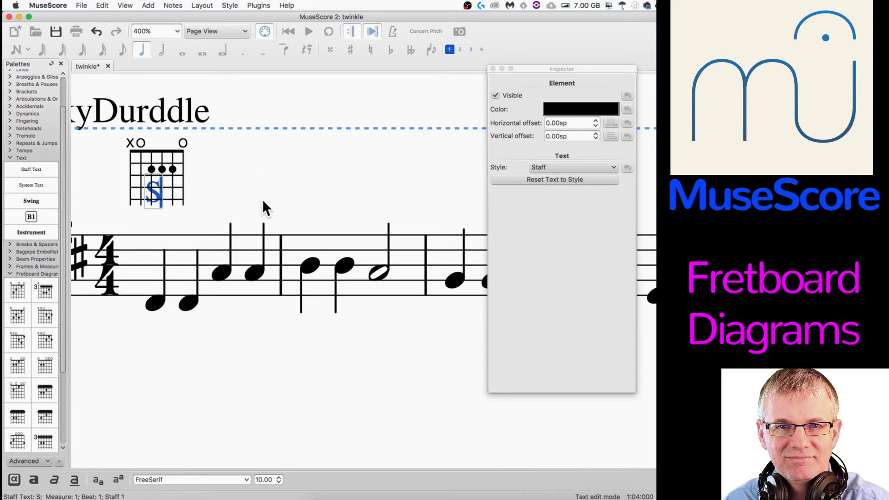
{"action": "type", "text": "A"}
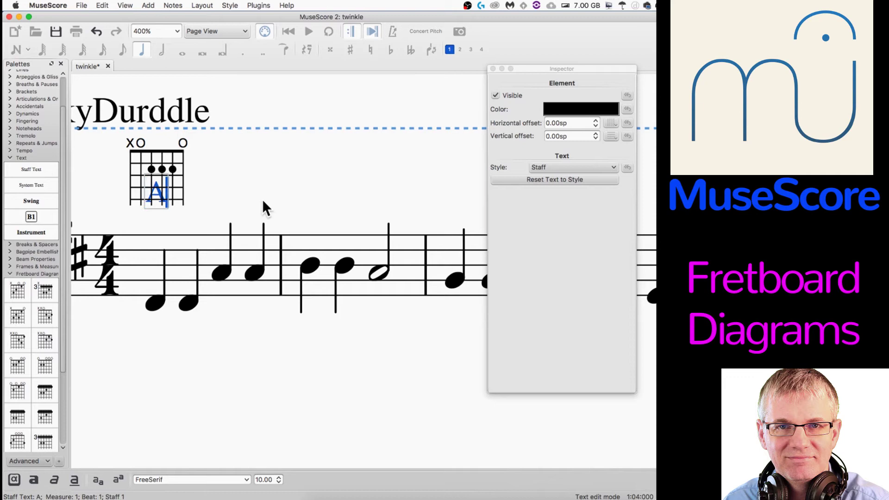
{"action": "type", "text": "-Mjor"}
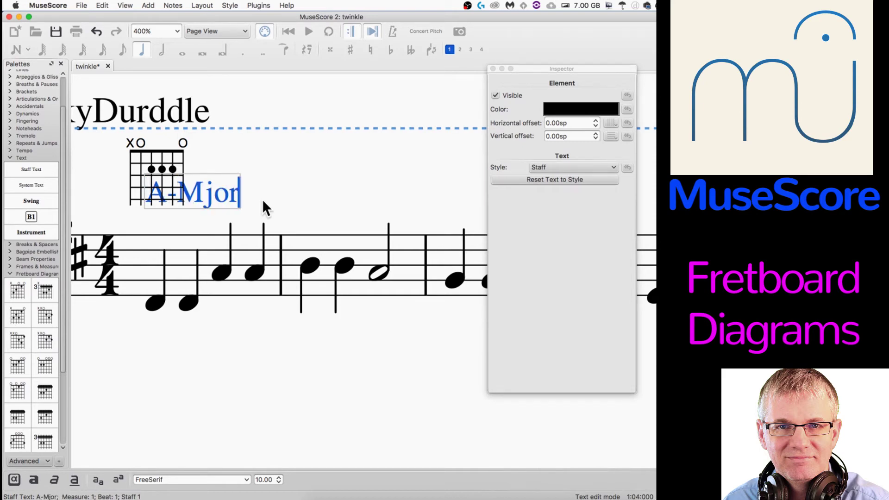
{"action": "key", "text": "BackSpace"}
{"action": "key", "text": "BackSpace"}
{"action": "key", "text": "BackSpace"}
{"action": "type", "text": "ajor"}
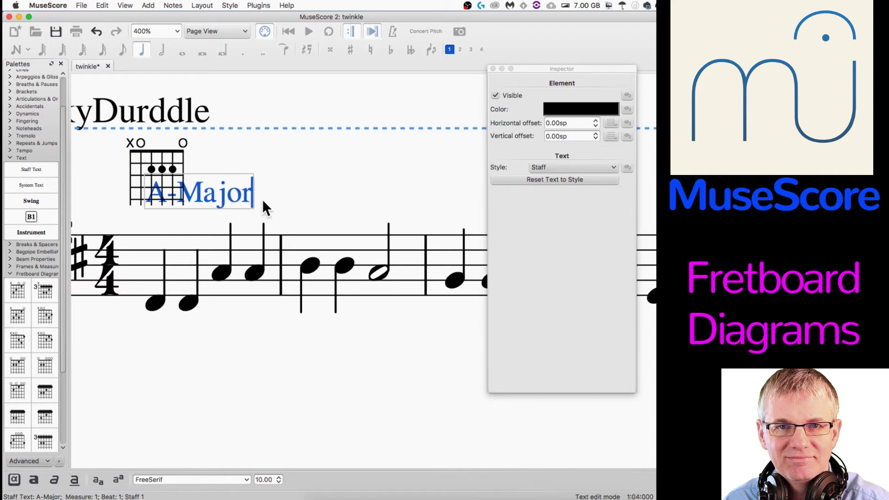
{"action": "key", "text": "Return"}
{"action": "type", "text": "iuhihiuh"}
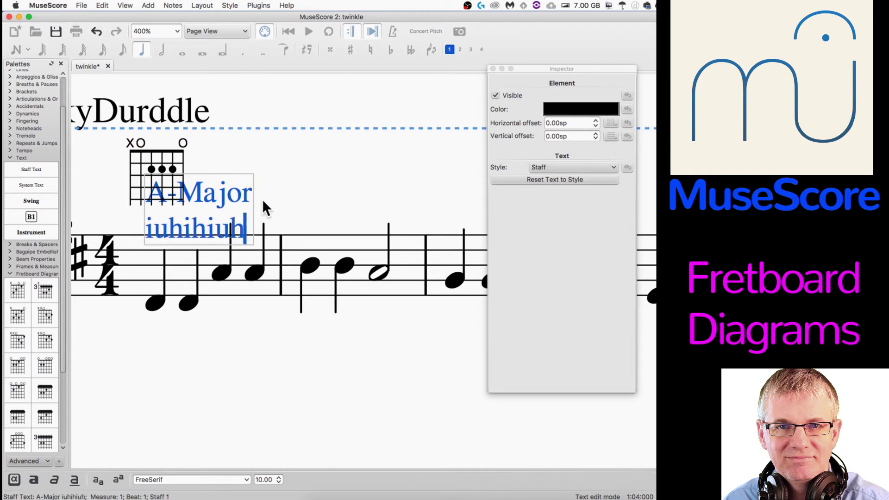
{"action": "key", "text": "BackSpace"}
{"action": "key", "text": "BackSpace"}
{"action": "key", "text": "BackSpace"}
{"action": "key", "text": "BackSpace"}
{"action": "key", "text": "BackSpace"}
{"action": "key", "text": "BackSpace"}
{"action": "key", "text": "BackSpace"}
{"action": "key", "text": "BackSpace"}
{"action": "key", "text": "BackSpace"}
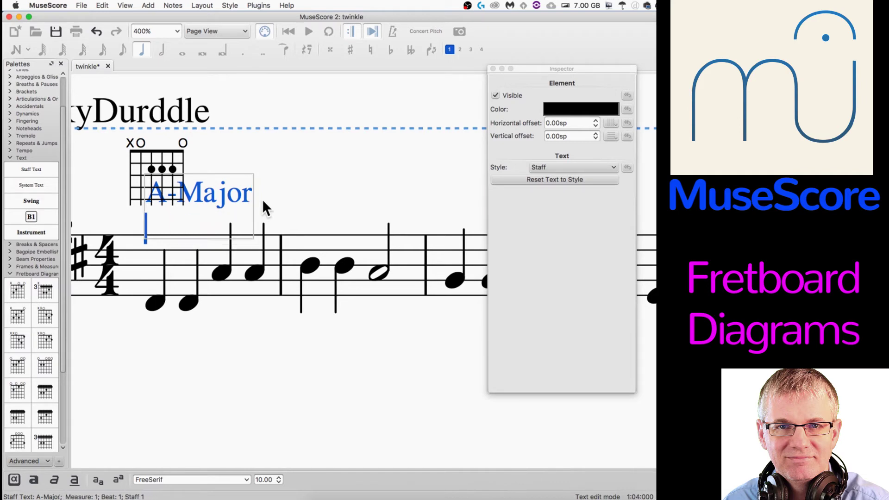
{"action": "left_click", "coordinate": [329, 174]}
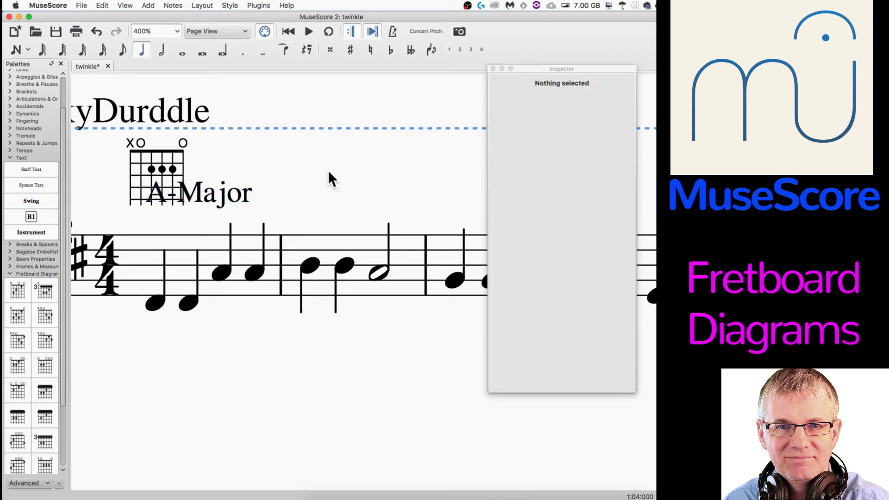
Step: Trim the label from 'A-Major' down to just 'A'
{"action": "left_click", "coordinate": [207, 201]}
{"action": "double_click", "coordinate": [205, 194]}
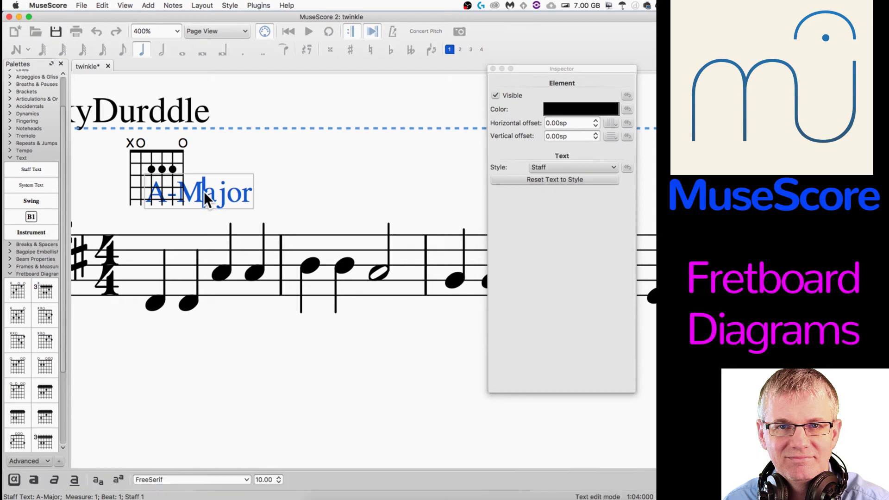
{"action": "key", "text": "Right"}
{"action": "key", "text": "Right"}
{"action": "key", "text": "Right"}
{"action": "key", "text": "Right"}
{"action": "key", "text": "BackSpace"}
{"action": "key", "text": "BackSpace"}
{"action": "key", "text": "BackSpace"}
{"action": "key", "text": "BackSpace"}
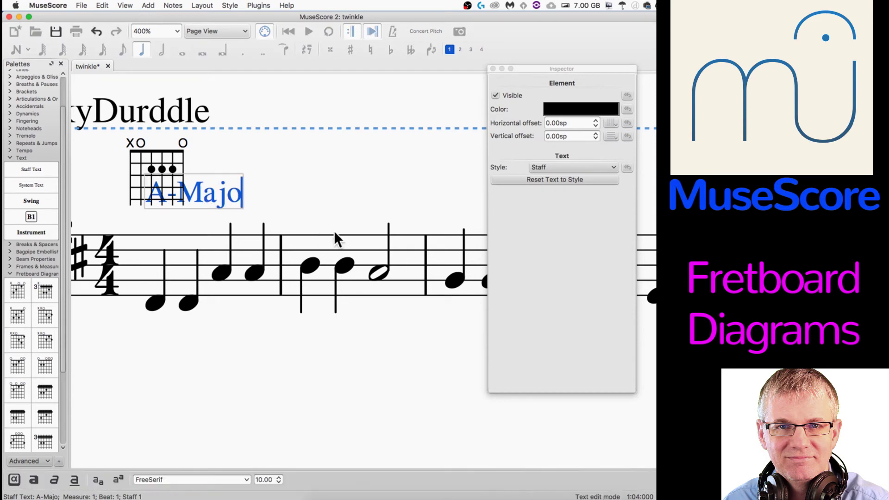
{"action": "key", "text": "BackSpace"}
{"action": "key", "text": "BackSpace"}
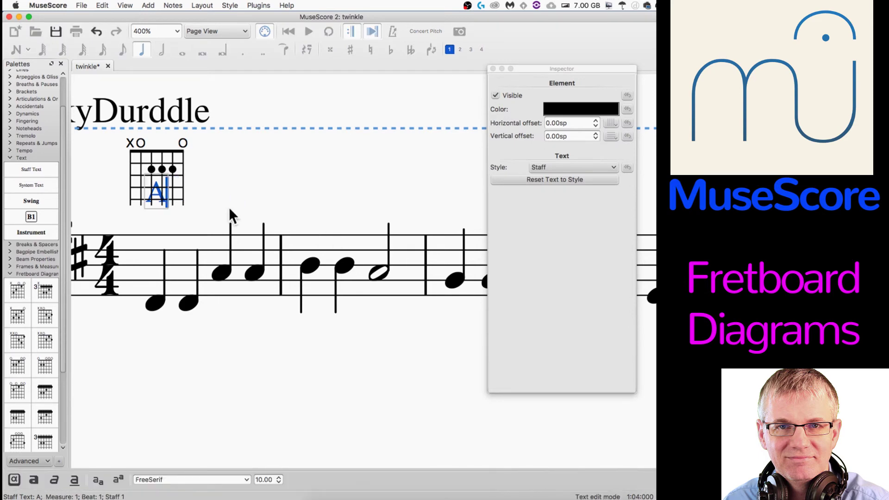
{"action": "left_click", "coordinate": [249, 158]}
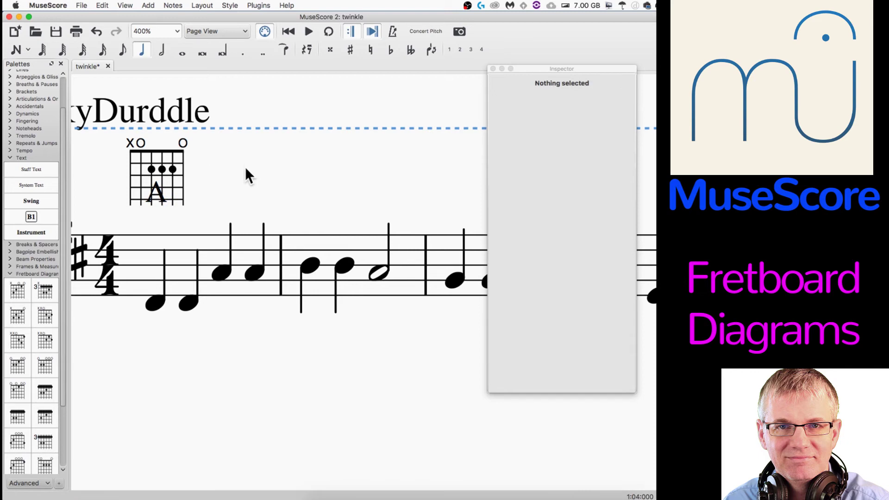
{"action": "left_click", "coordinate": [157, 192]}
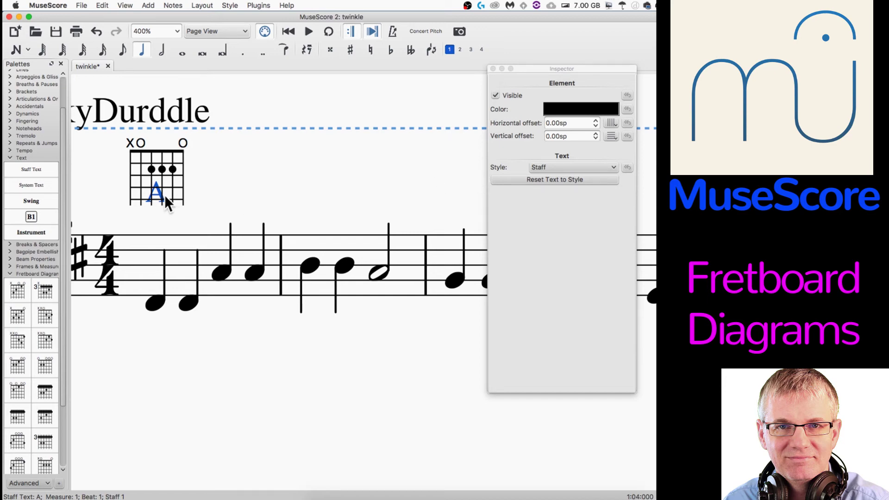
Step: Reset the measure 1 A label's offsets, then lower it to a 1.80sp vertical offset
{"action": "mouse_move", "coordinate": [162, 196]}
{"action": "left_mouse_down"}
{"action": "mouse_move", "coordinate": [191, 206]}
{"action": "mouse_move", "coordinate": [206, 172]}
{"action": "mouse_move", "coordinate": [168, 177]}
{"action": "mouse_move", "coordinate": [152, 201]}
{"action": "mouse_move", "coordinate": [163, 190]}
{"action": "left_mouse_up"}
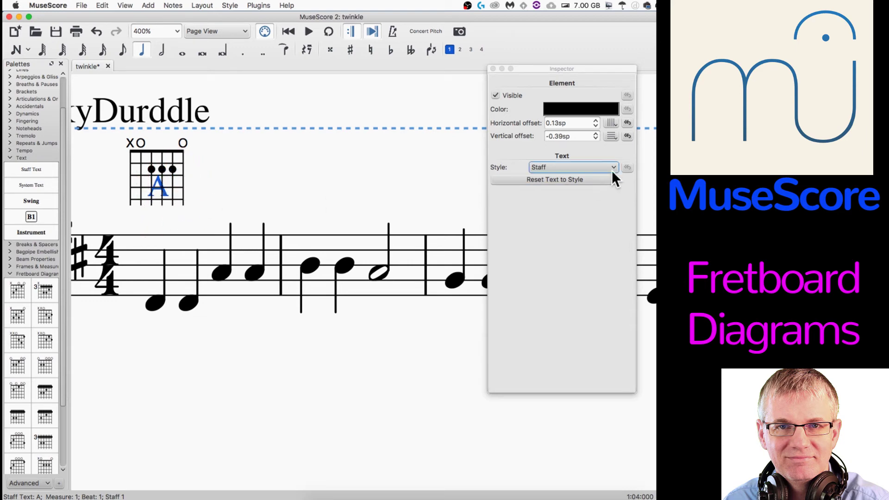
{"action": "left_click", "coordinate": [628, 136]}
{"action": "left_click", "coordinate": [627, 123]}
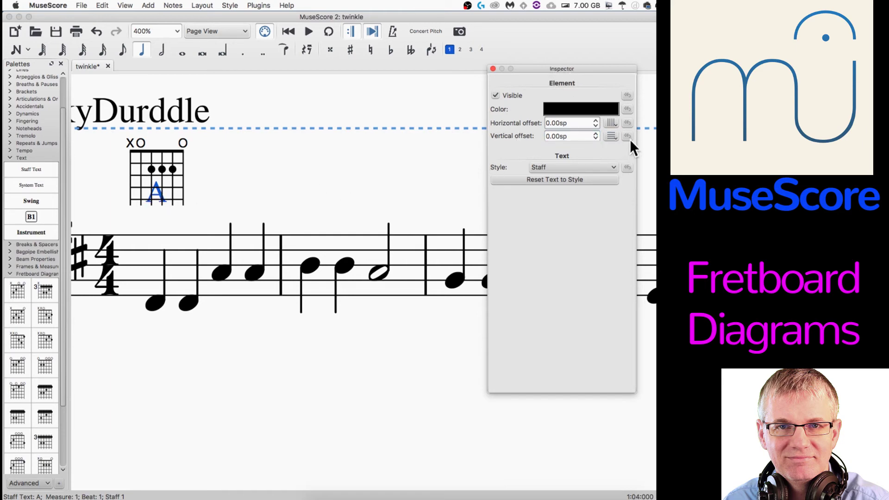
{"action": "left_click", "coordinate": [596, 136]}
{"action": "scroll", "coordinate": [596, 134], "scroll_direction": "up", "scroll_amount": 3}
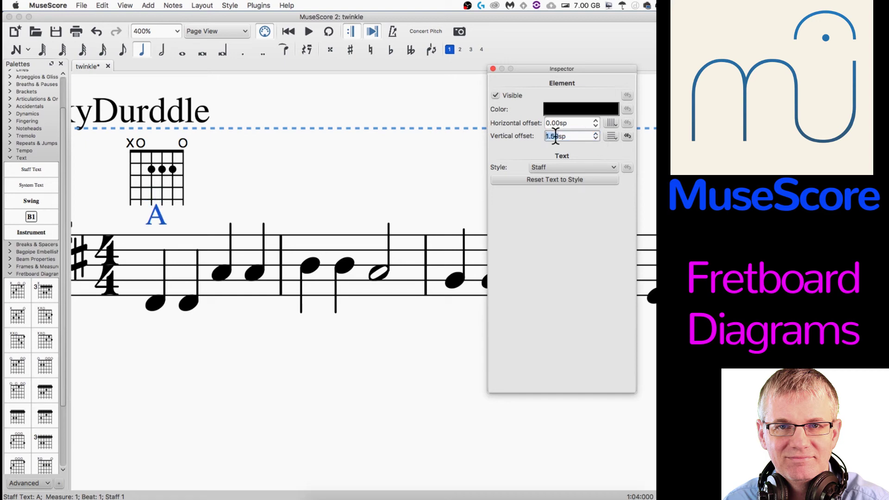
{"action": "left_click", "coordinate": [592, 168]}
{"action": "left_click", "coordinate": [597, 133]}
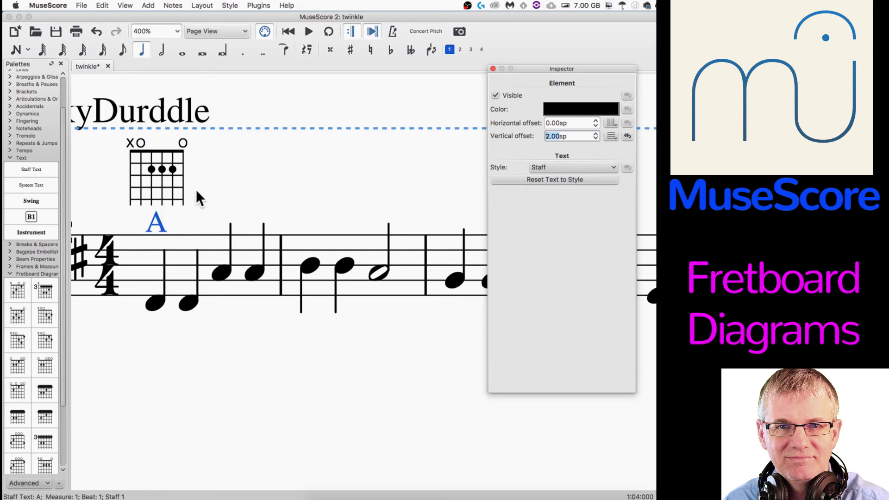
{"action": "left_click", "coordinate": [153, 226]}
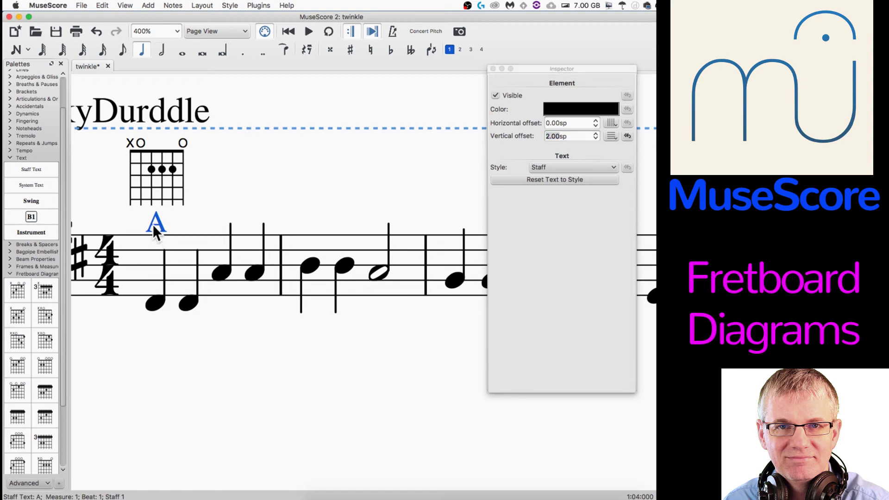
{"action": "key", "text": "Up"}
{"action": "key", "text": "Up"}
{"action": "left_click", "coordinate": [265, 195]}
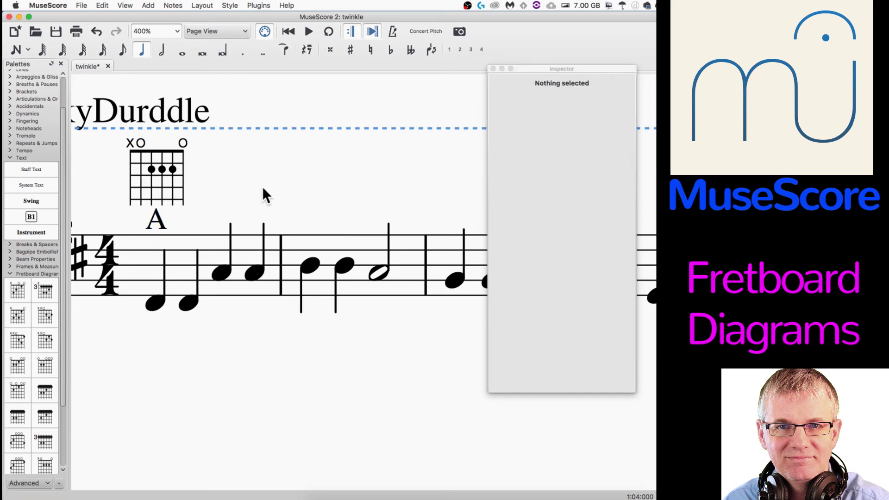
{"action": "left_click", "coordinate": [144, 163]}
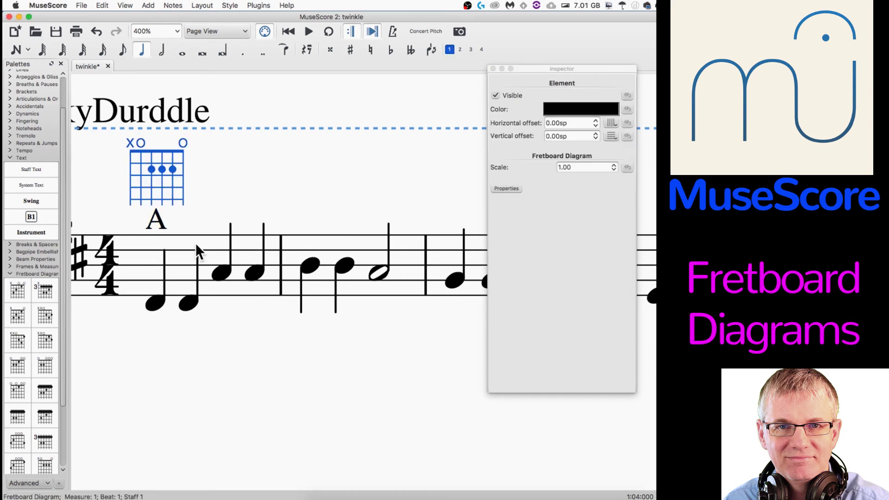
{"action": "left_click", "coordinate": [154, 226]}
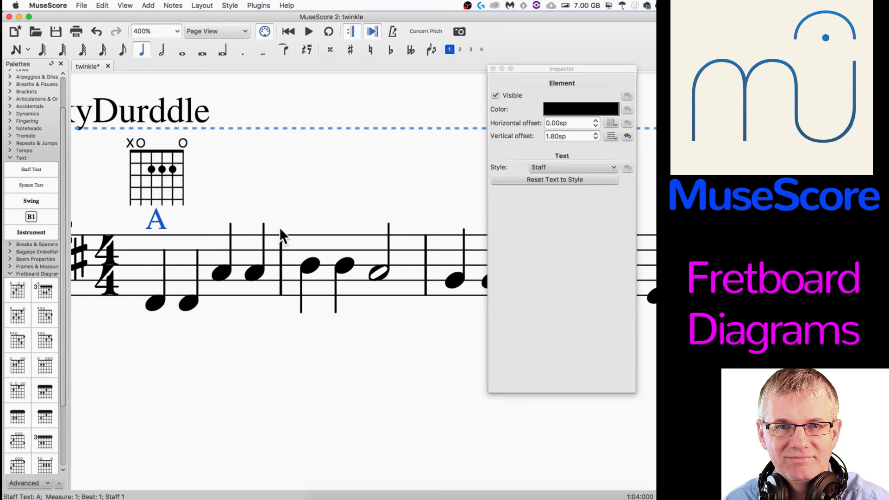
{"action": "left_click", "coordinate": [230, 175]}
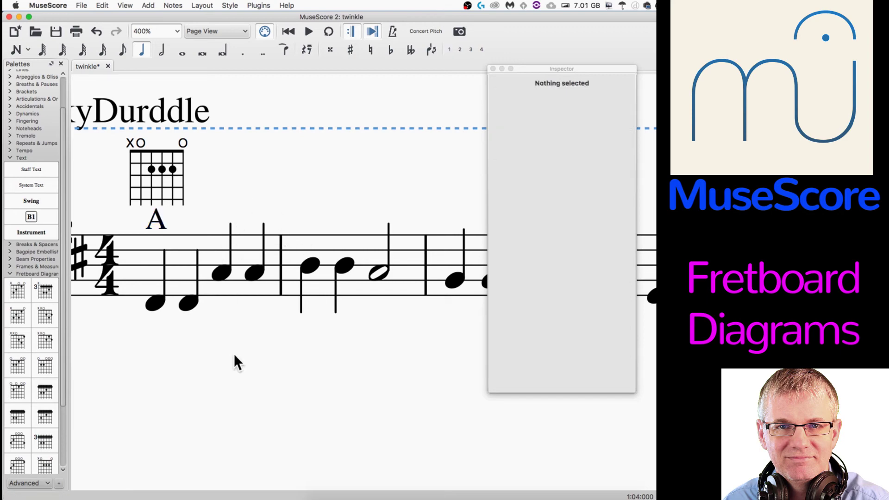
{"action": "right_click", "coordinate": [157, 169]}
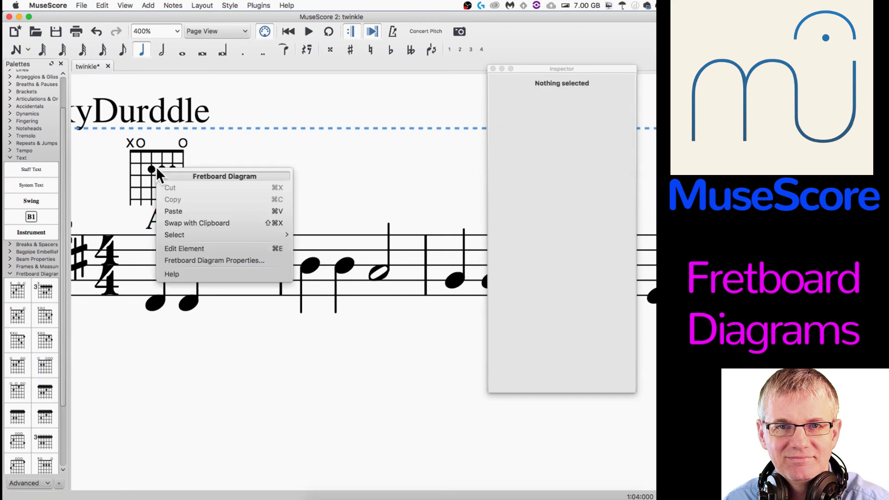
Step: Clear stray selections and copy the A fretboard diagram in measure 1
{"action": "left_click", "coordinate": [365, 160]}
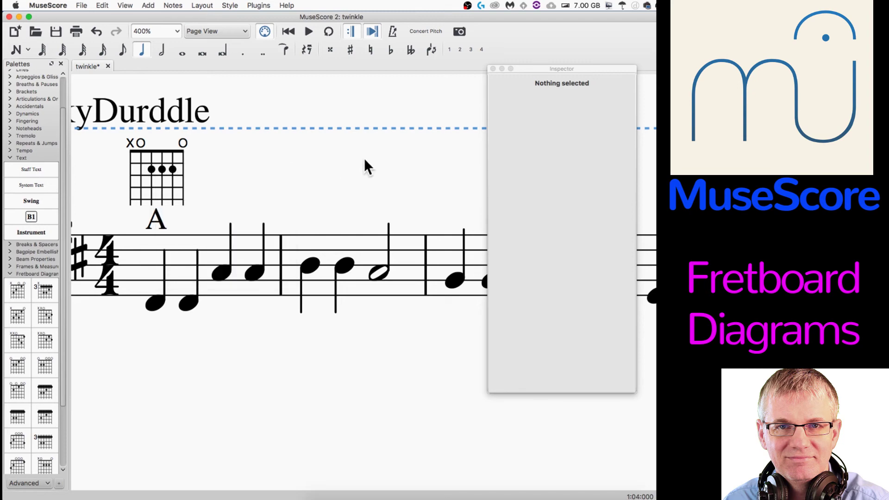
{"action": "left_click", "coordinate": [152, 169]}
{"action": "key", "text": "Escape"}
{"action": "left_click", "coordinate": [309, 268]}
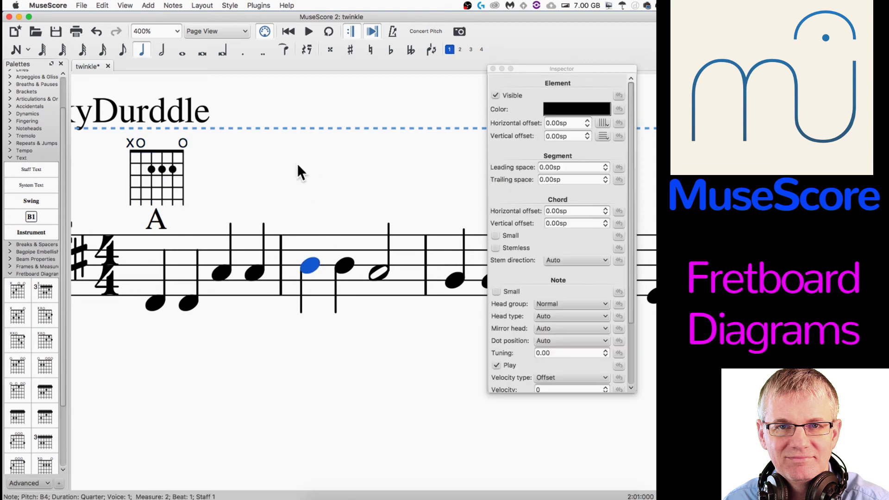
{"action": "key", "text": "Escape"}
{"action": "left_click", "coordinate": [151, 171]}
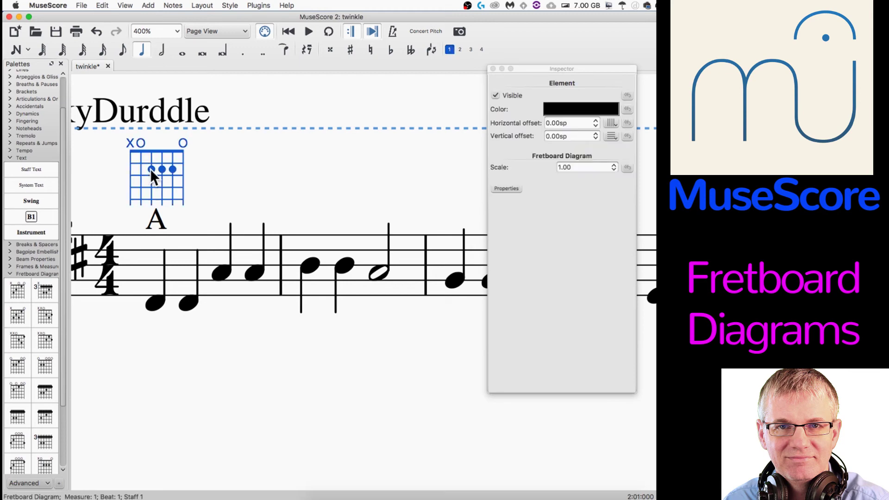
{"action": "right_click", "coordinate": [151, 169]}
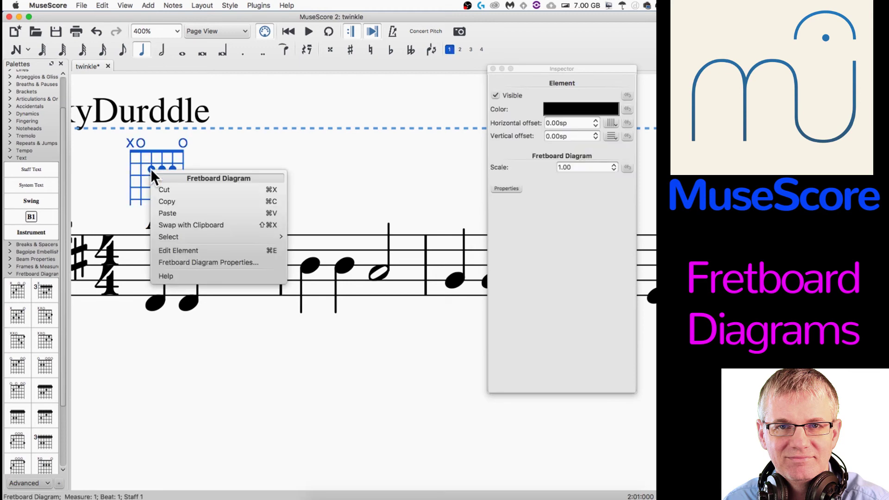
{"action": "left_click", "coordinate": [223, 206]}
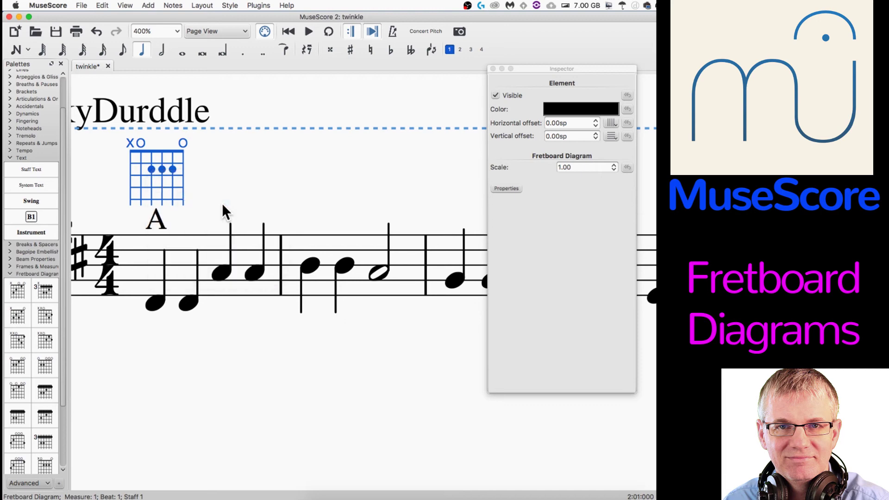
Step: Paste the A fretboard diagram onto the first note of measure 2
{"action": "left_click", "coordinate": [311, 266]}
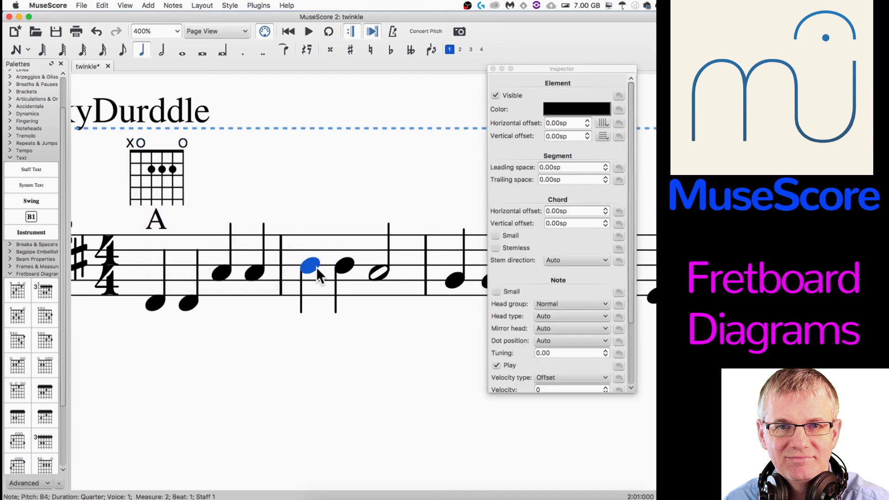
{"action": "right_click", "coordinate": [316, 272]}
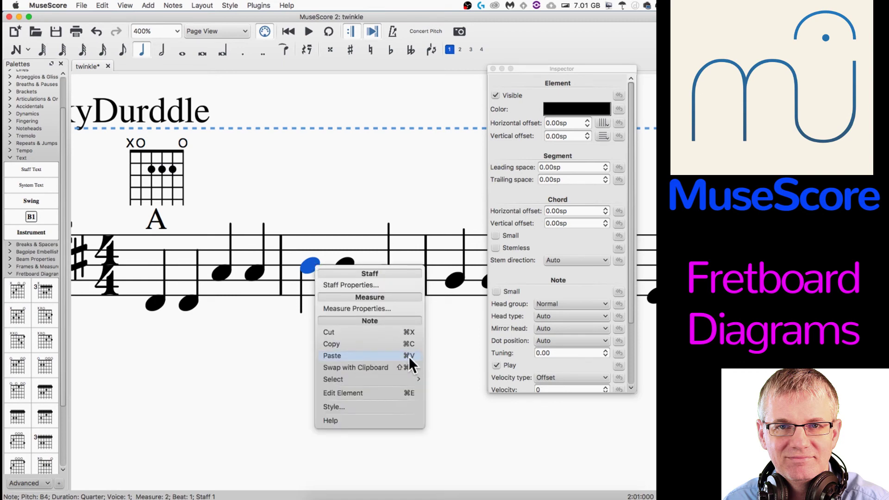
{"action": "left_click", "coordinate": [373, 356]}
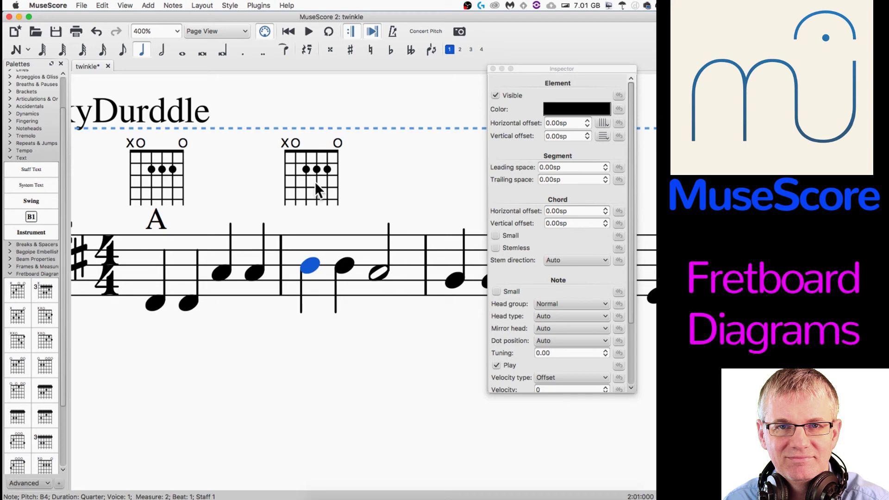
Step: Copy the A label onto measure 2's first note and check its vertical offset
{"action": "right_click", "coordinate": [160, 218]}
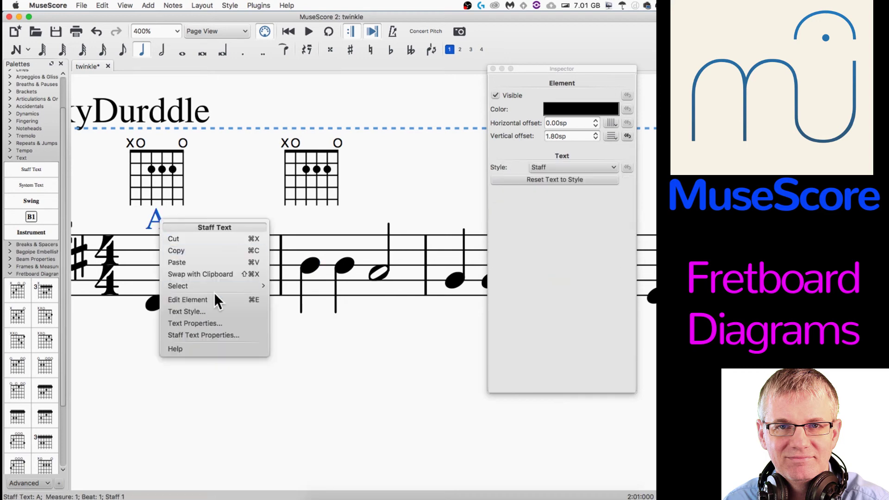
{"action": "left_click", "coordinate": [243, 251]}
{"action": "left_click", "coordinate": [313, 269]}
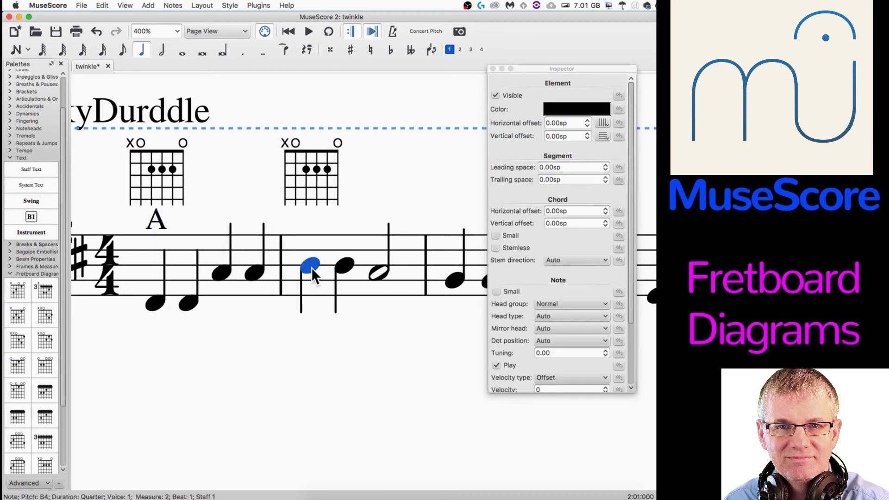
{"action": "right_click", "coordinate": [312, 268]}
{"action": "left_click", "coordinate": [353, 357]}
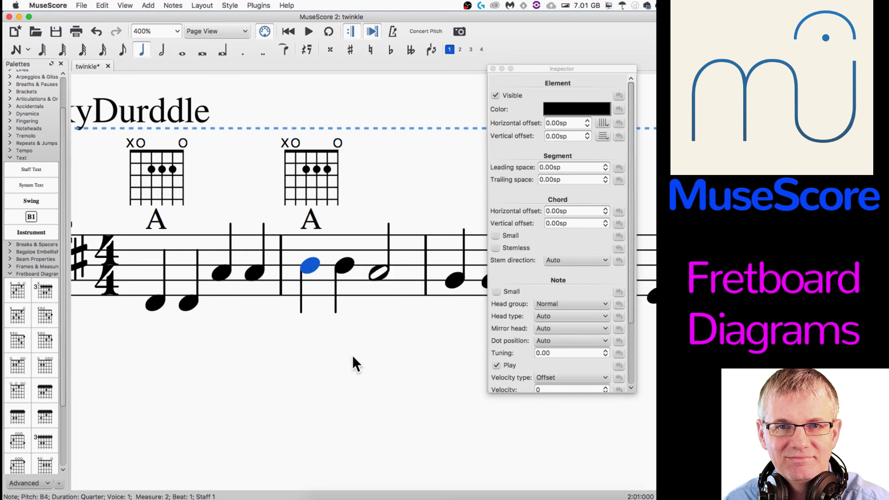
{"action": "left_click", "coordinate": [342, 218]}
{"action": "left_click", "coordinate": [313, 226]}
{"action": "left_click", "coordinate": [556, 136]}
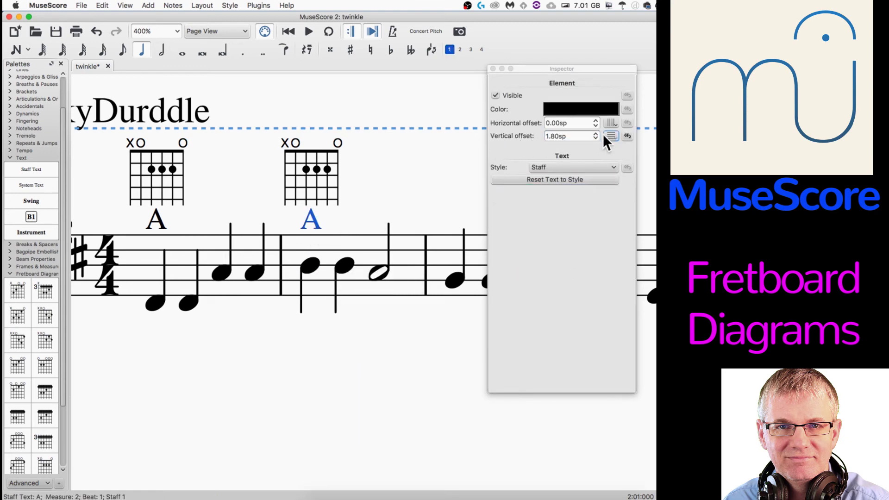
{"action": "left_click", "coordinate": [520, 142]}
{"action": "left_click", "coordinate": [426, 159]}
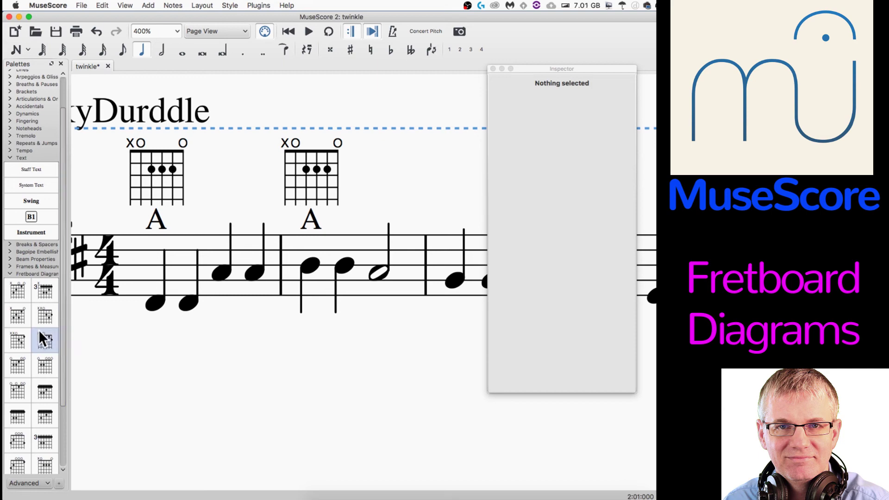
{"action": "scroll", "coordinate": [38, 330], "scroll_direction": "down", "scroll_amount": 5}
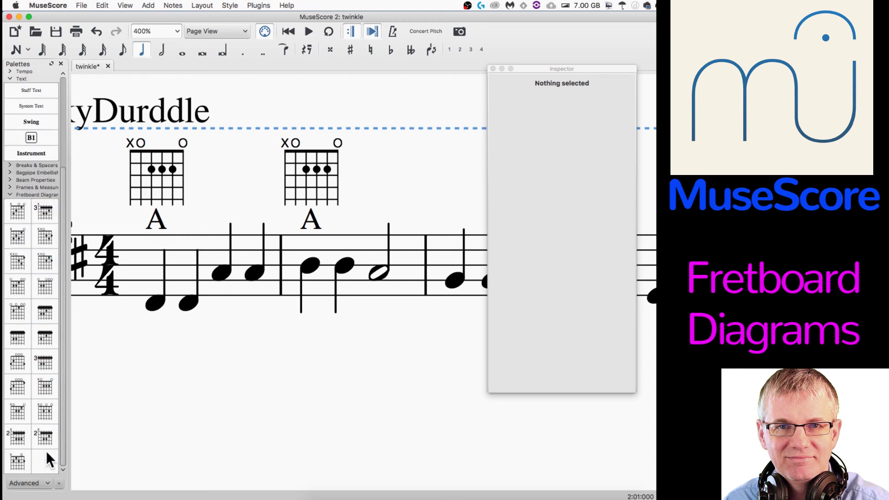
{"action": "mouse_move", "coordinate": [46, 458]}
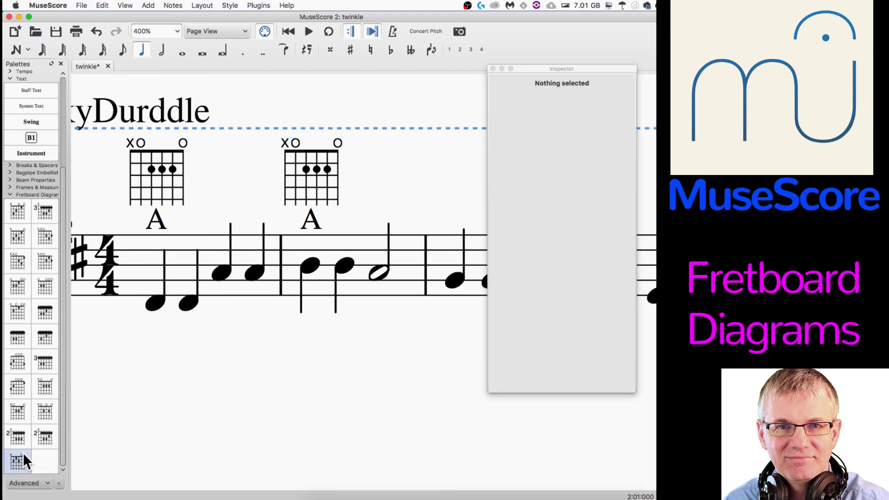
{"action": "scroll", "coordinate": [49, 244], "scroll_direction": "up", "scroll_amount": 7}
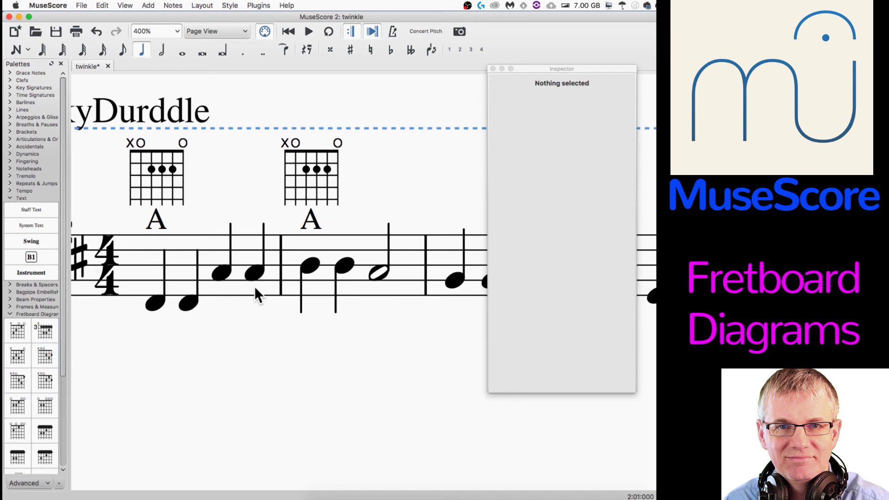
Step: Collapse the Text and Fretboard Diagrams palettes and switch to the Basic palette set
{"action": "left_click_drag", "start_coordinate": [429, 209], "coordinate": [375, 203]}
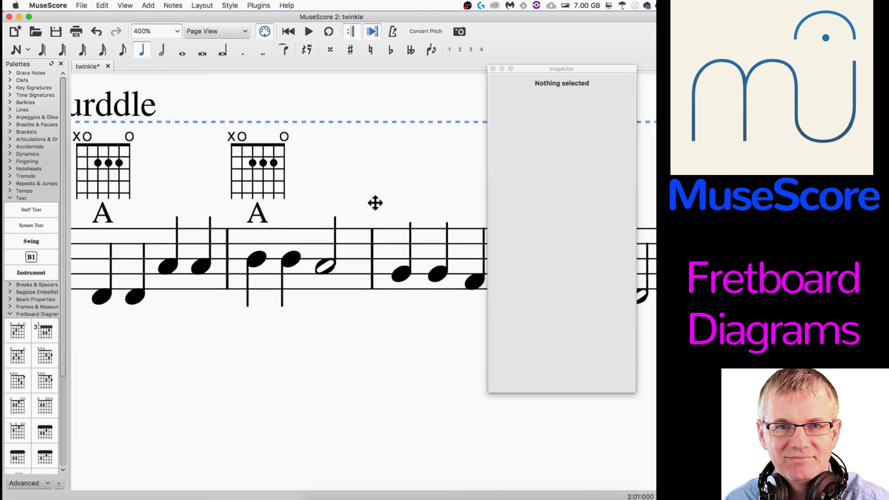
{"action": "left_click", "coordinate": [15, 197]}
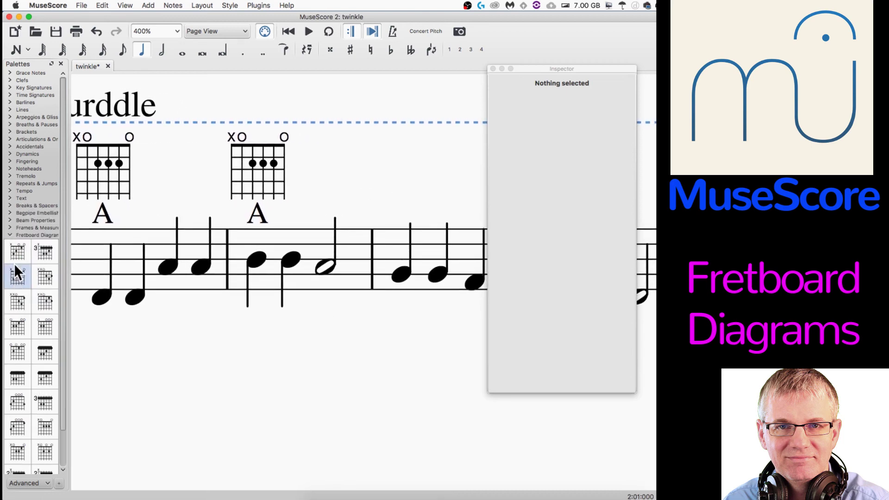
{"action": "left_click", "coordinate": [14, 235]}
{"action": "left_click", "coordinate": [35, 482]}
{"action": "left_click", "coordinate": [35, 463]}
Step: Return to the Advanced palette set and drop a fretboard diagram onto measure 3
{"action": "left_click", "coordinate": [33, 485]}
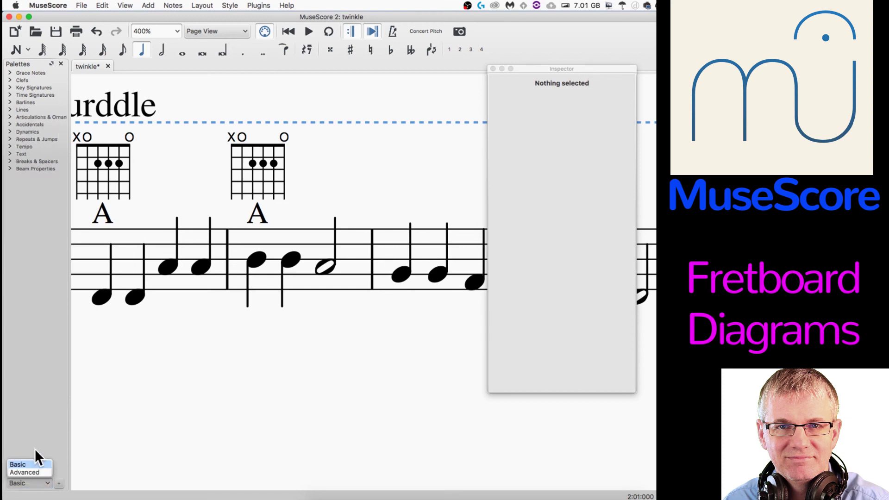
{"action": "left_click", "coordinate": [33, 468]}
{"action": "left_click", "coordinate": [33, 466]}
{"action": "left_click", "coordinate": [30, 472]}
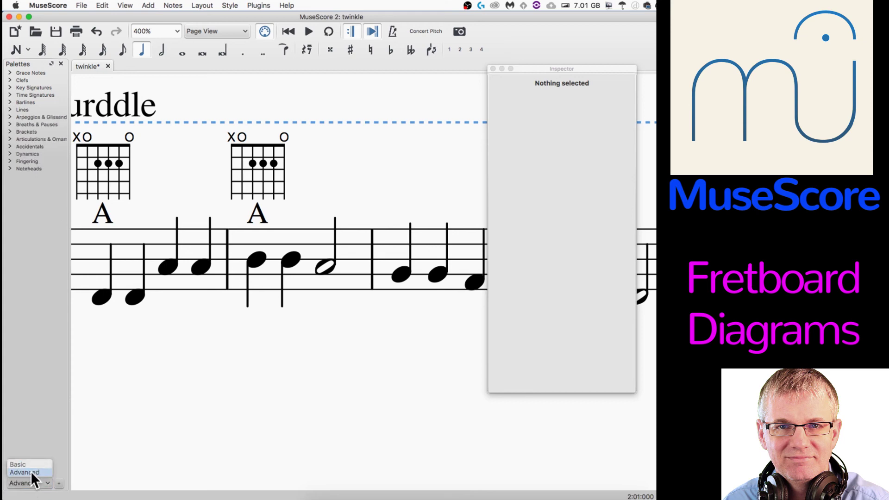
{"action": "left_click", "coordinate": [37, 235]}
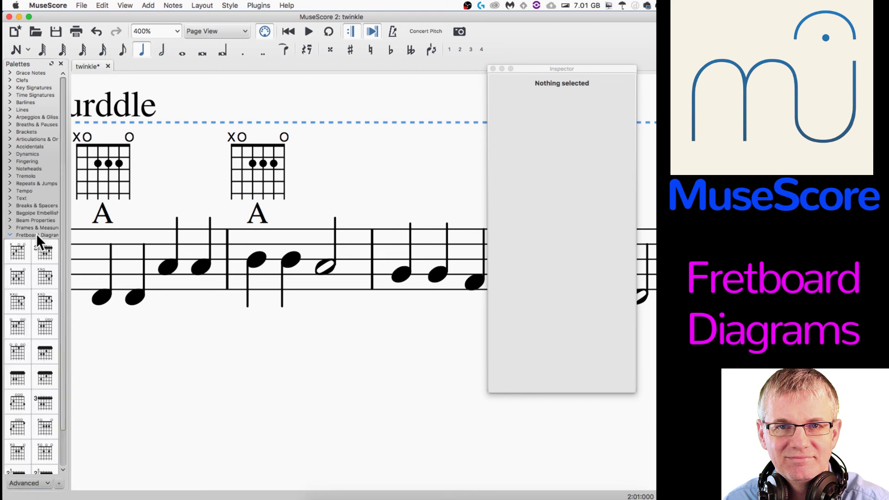
{"action": "left_click_drag", "start_coordinate": [43, 276], "coordinate": [392, 357]}
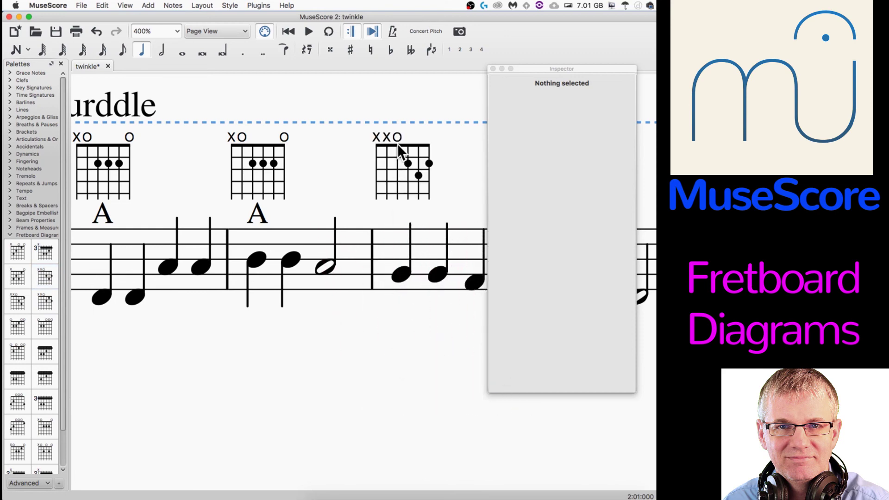
Step: Nudge the measure 3 diagram's vertical offset, reset it, and open Fretboard Diagram Properties
{"action": "left_click", "coordinate": [401, 170]}
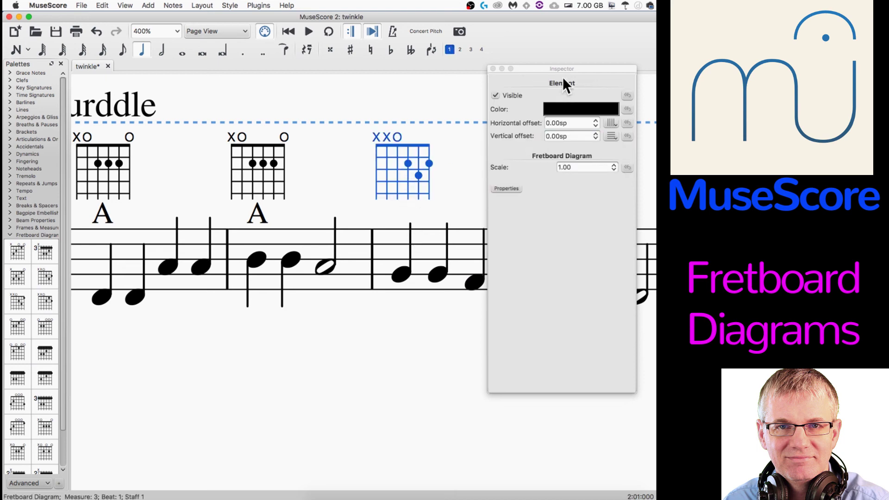
{"action": "left_click", "coordinate": [582, 125]}
{"action": "left_click", "coordinate": [595, 134]}
{"action": "left_click", "coordinate": [597, 138]}
{"action": "left_click", "coordinate": [596, 138]}
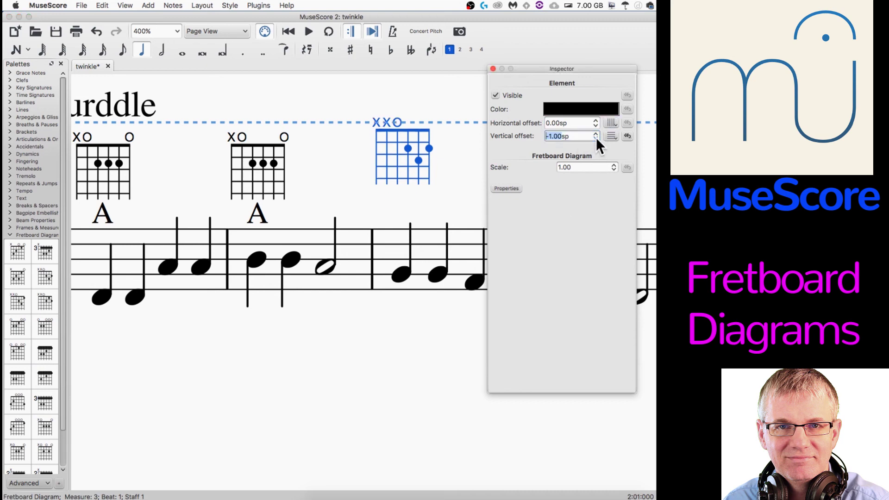
{"action": "left_click", "coordinate": [596, 138]}
{"action": "left_click", "coordinate": [596, 138]}
{"action": "left_click", "coordinate": [627, 136]}
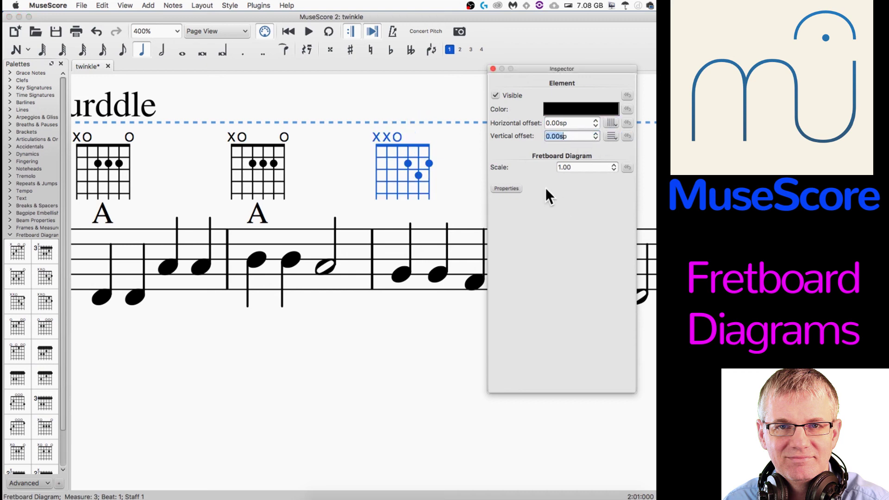
{"action": "left_click", "coordinate": [506, 188]}
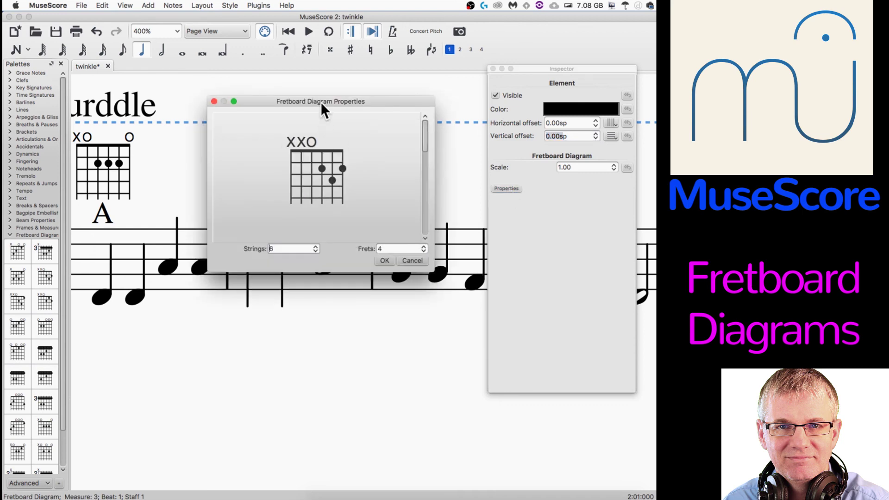
Step: Add two dots, move the fifth-string dot to fret 4, mark two strings open, and apply
{"action": "left_click_drag", "start_coordinate": [322, 109], "coordinate": [245, 128]}
{"action": "left_click", "coordinate": [234, 199]}
{"action": "left_click", "coordinate": [214, 188]}
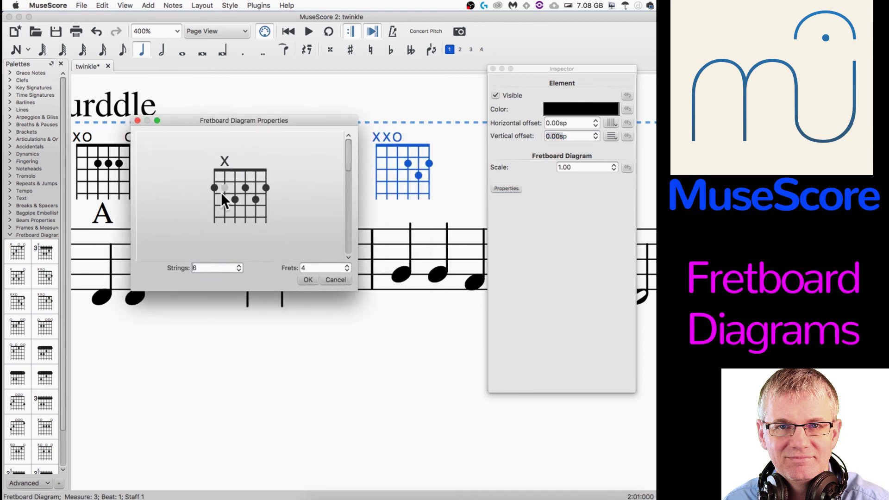
{"action": "left_click", "coordinate": [255, 213]}
{"action": "left_click", "coordinate": [246, 164]}
{"action": "left_click", "coordinate": [257, 162]}
{"action": "left_click", "coordinate": [309, 280]}
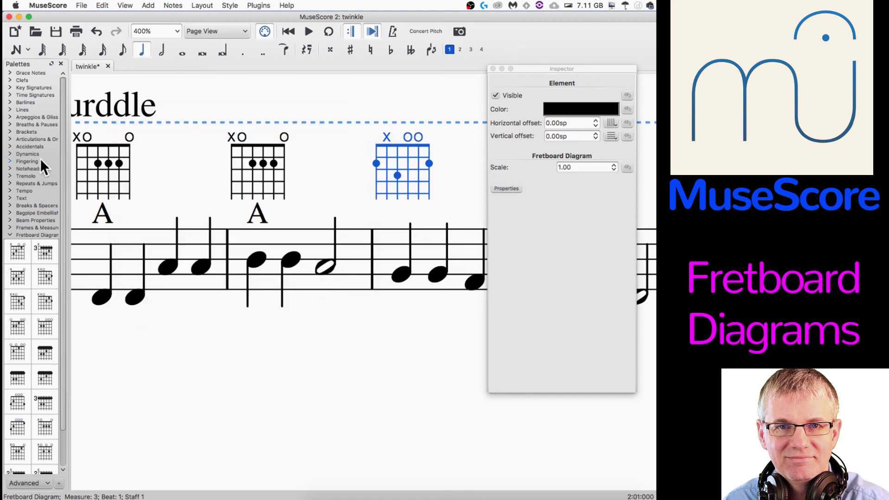
{"action": "left_click", "coordinate": [22, 199]}
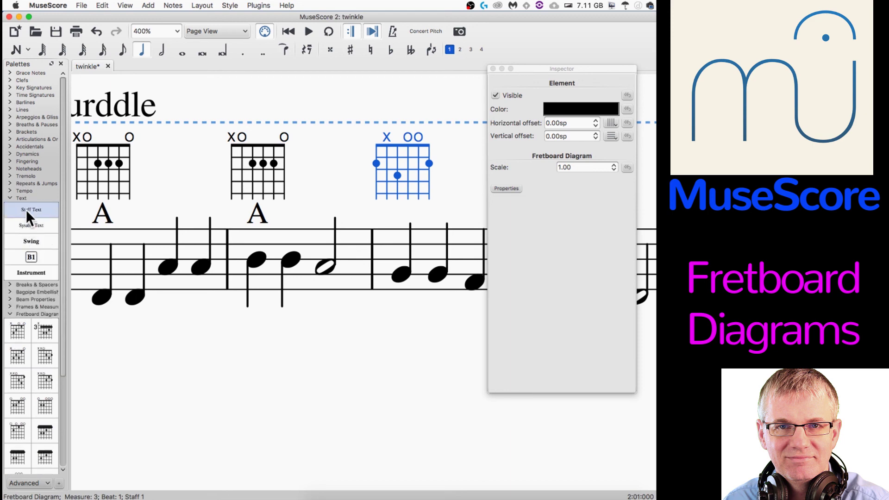
Step: Add a staff text to measure 3 and replace its placeholder with 'Esus9+'
{"action": "left_click_drag", "start_coordinate": [32, 215], "coordinate": [404, 275]}
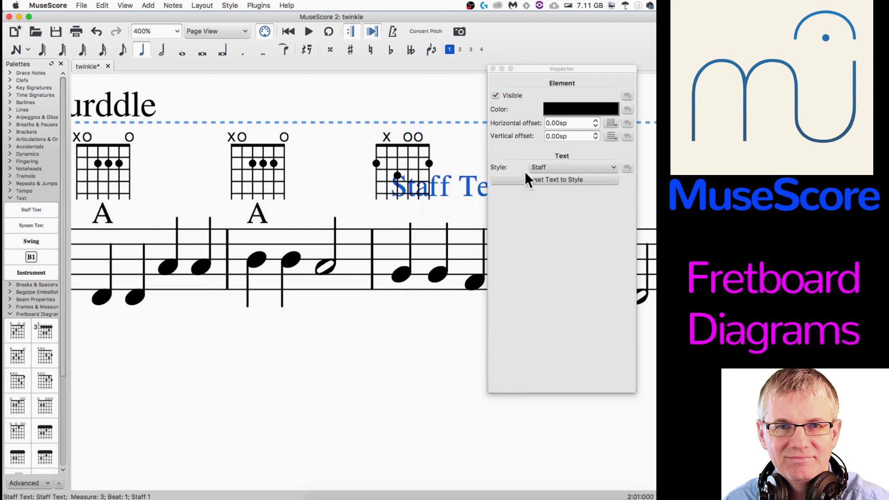
{"action": "left_click_drag", "start_coordinate": [447, 182], "coordinate": [448, 207]}
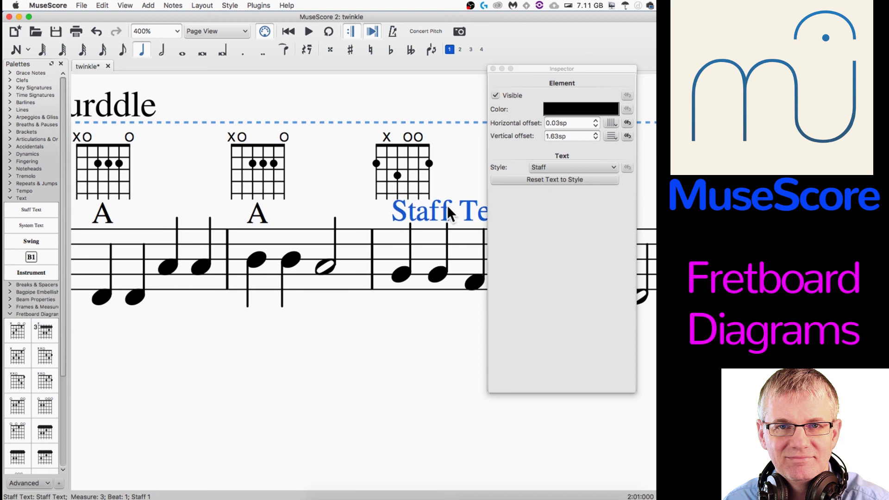
{"action": "double_click", "coordinate": [448, 209]}
{"action": "key", "text": "Right"}
{"action": "key", "text": "super+a"}
{"action": "key", "text": "BackSpace"}
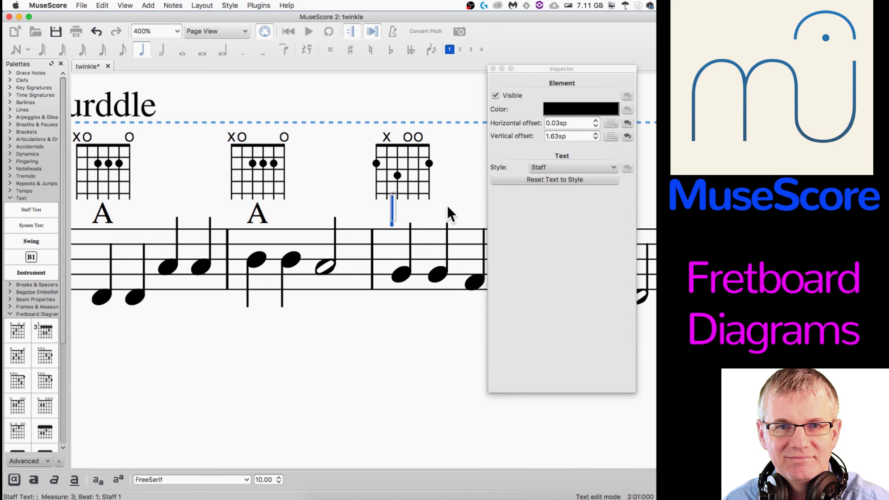
{"action": "type", "text": "E"}
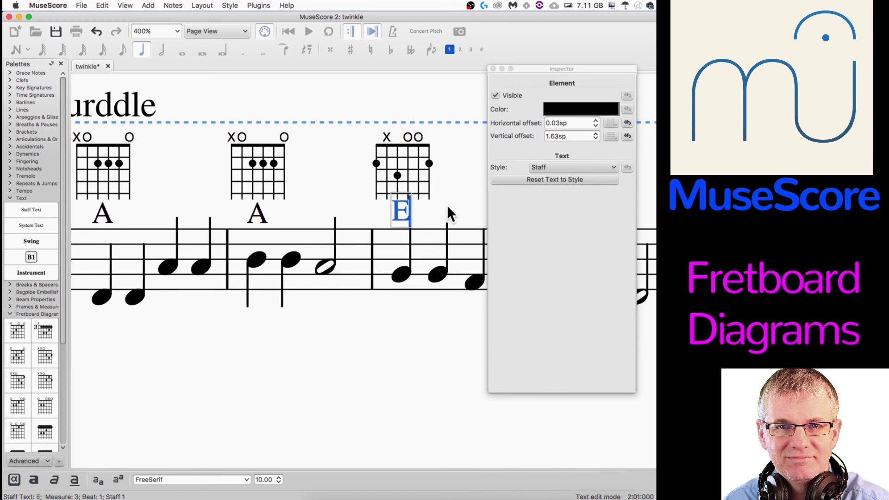
{"action": "type", "text": "su"}
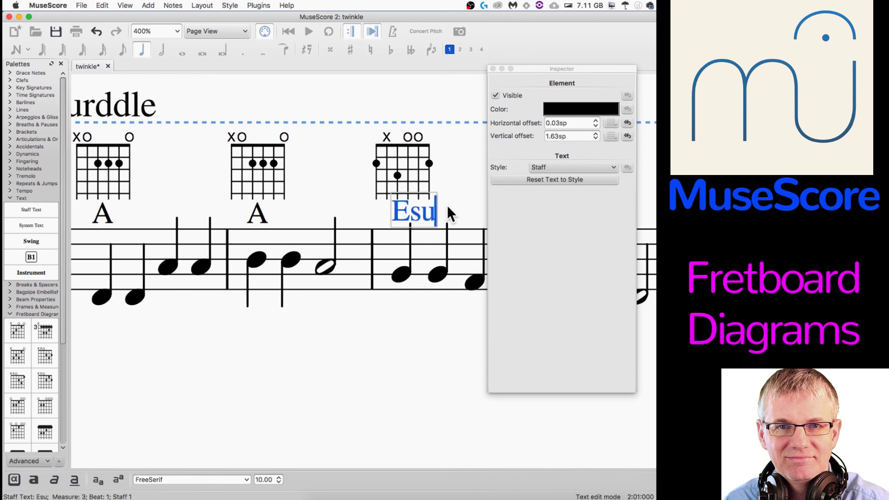
{"action": "type", "text": "s9"}
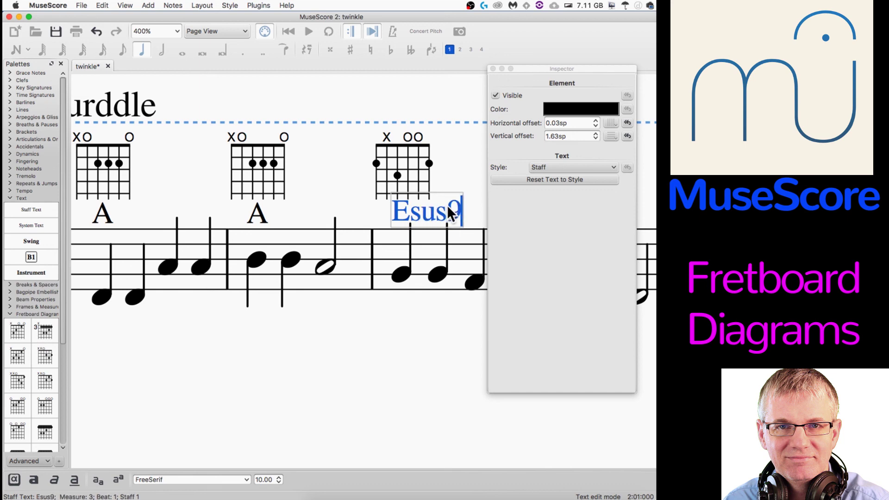
{"action": "type", "text": "+"}
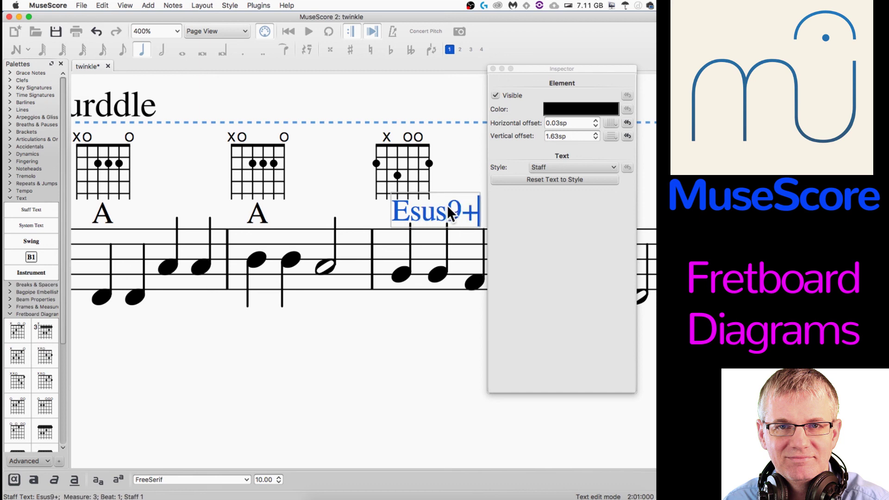
{"action": "left_click", "coordinate": [453, 155]}
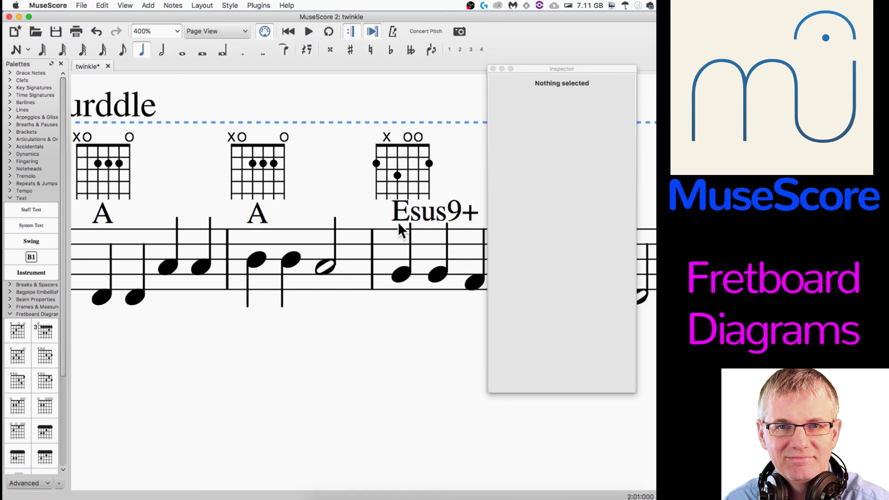
Step: Shift the Esus9+ label left so it sits under the diagram
{"action": "left_click", "coordinate": [429, 215]}
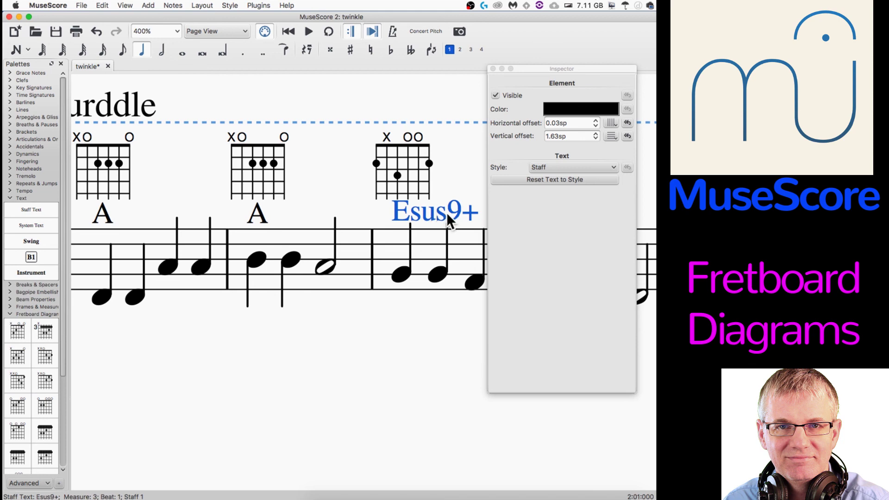
{"action": "left_click_drag", "start_coordinate": [432, 214], "coordinate": [406, 213]}
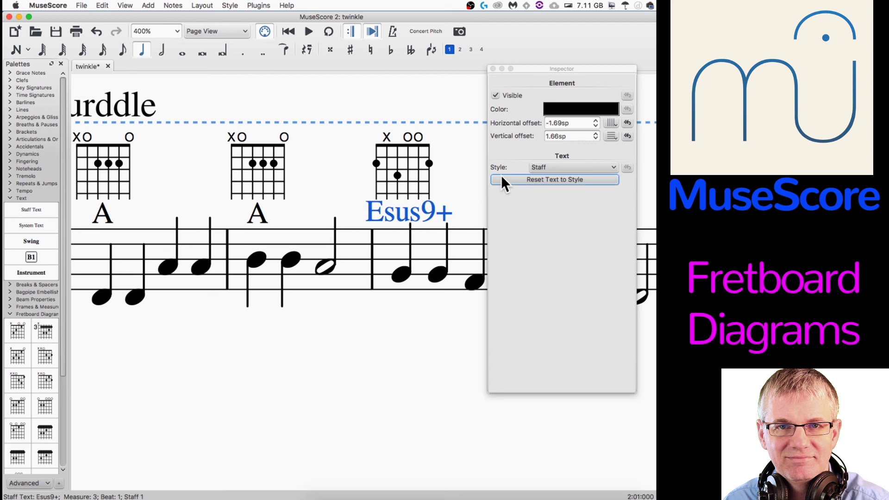
{"action": "left_click", "coordinate": [466, 179]}
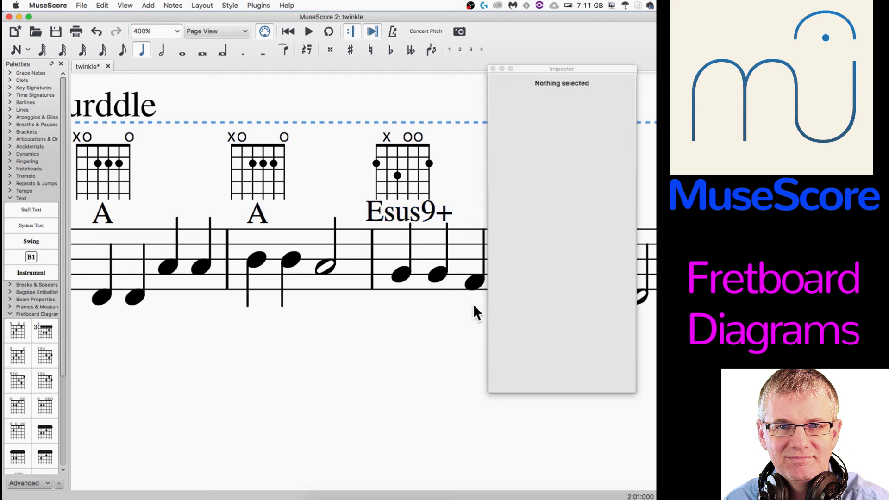
{"action": "left_click", "coordinate": [428, 166]}
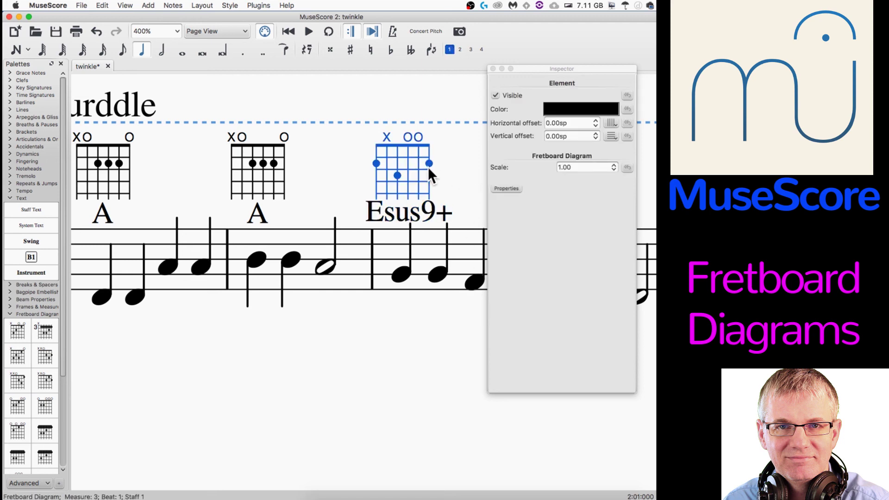
{"action": "right_click", "coordinate": [428, 168]}
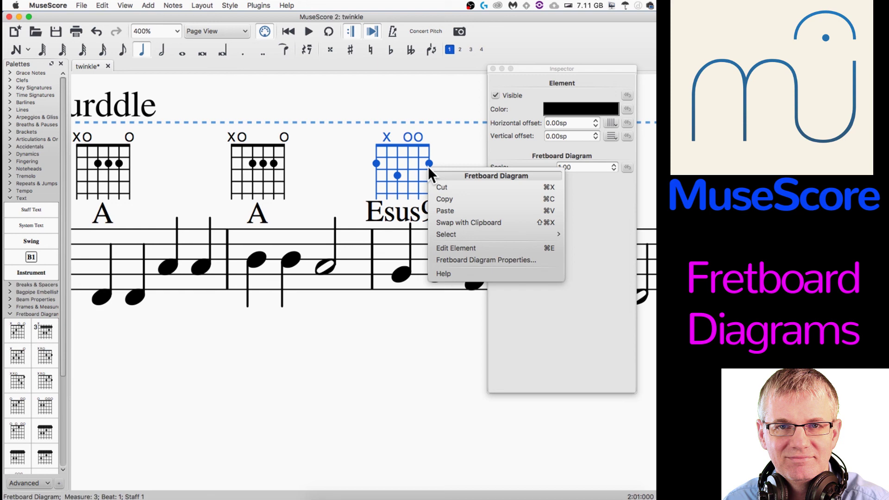
{"action": "left_click", "coordinate": [451, 201]}
{"action": "left_click", "coordinate": [413, 209]}
{"action": "right_click", "coordinate": [413, 210]}
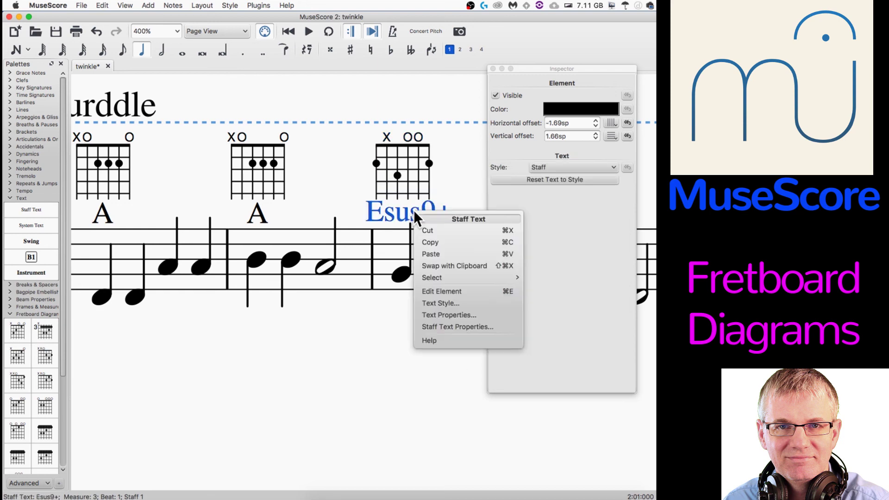
{"action": "left_click", "coordinate": [359, 357]}
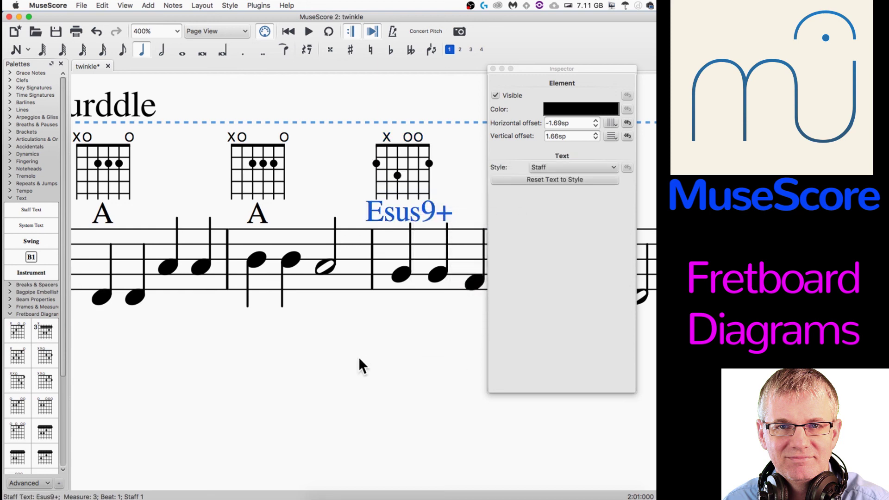